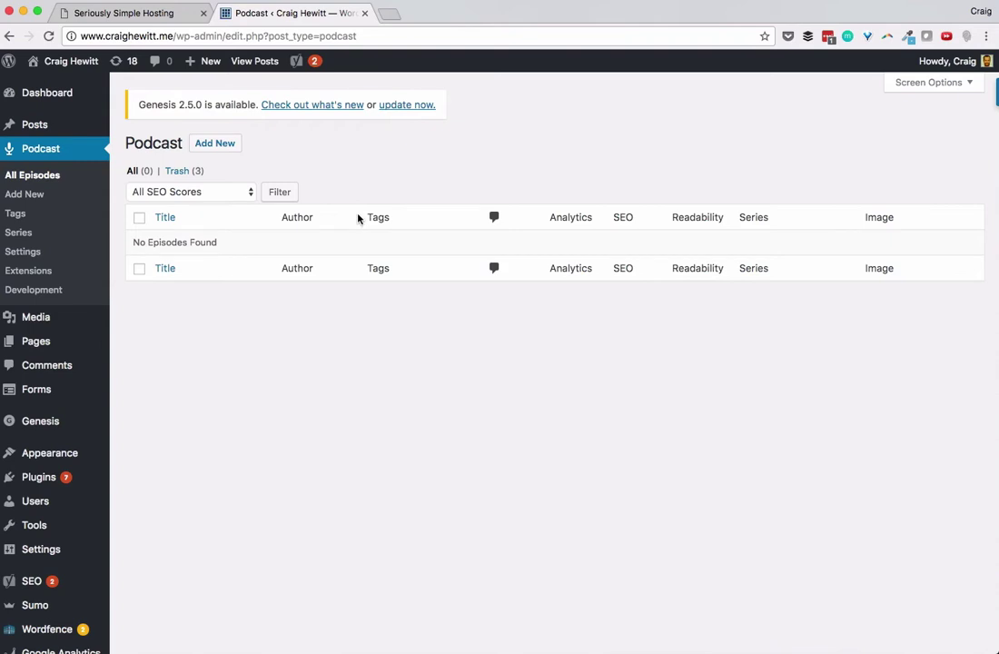
Step: Open the Hosting tab of Podcast Settings to reach the empty email and API token fields
left_click(27, 252)
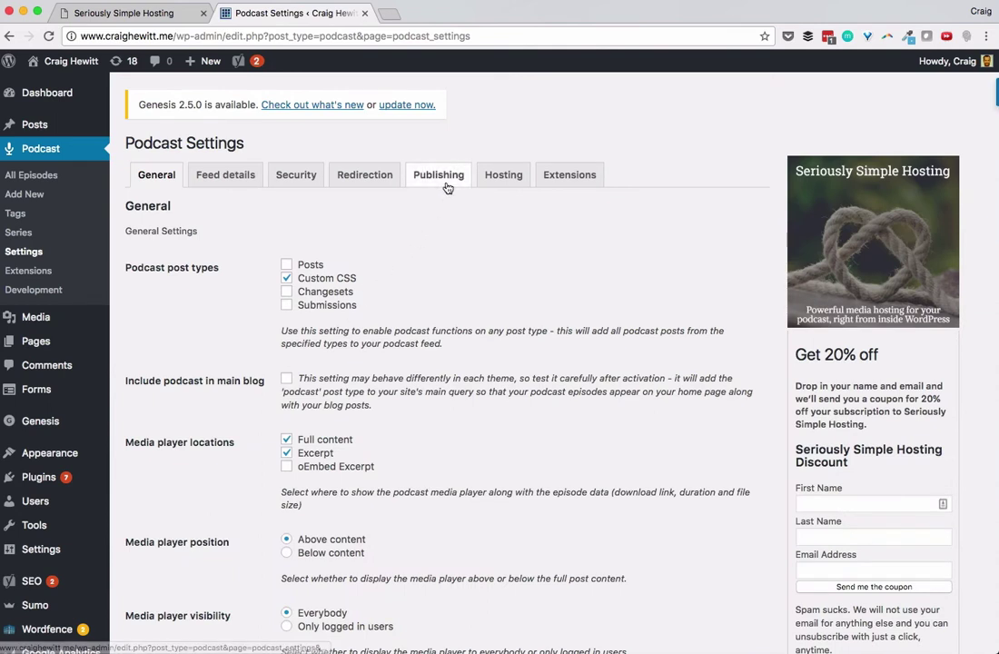
left_click(508, 179)
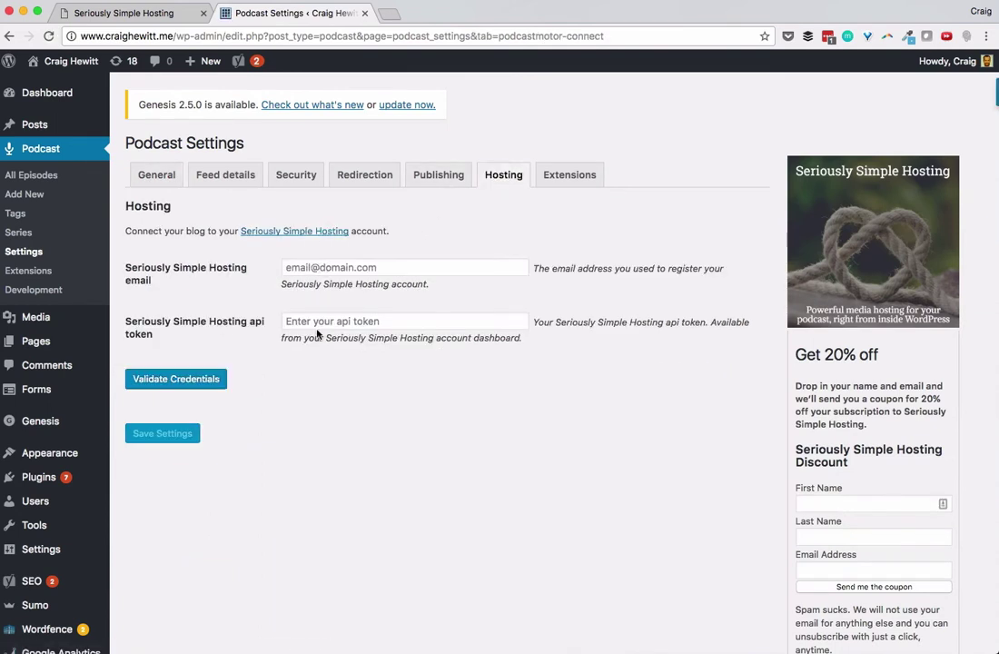
Step: Register a new free-trial Seriously Simple Hosting account through the sign-up form
left_click(133, 13)
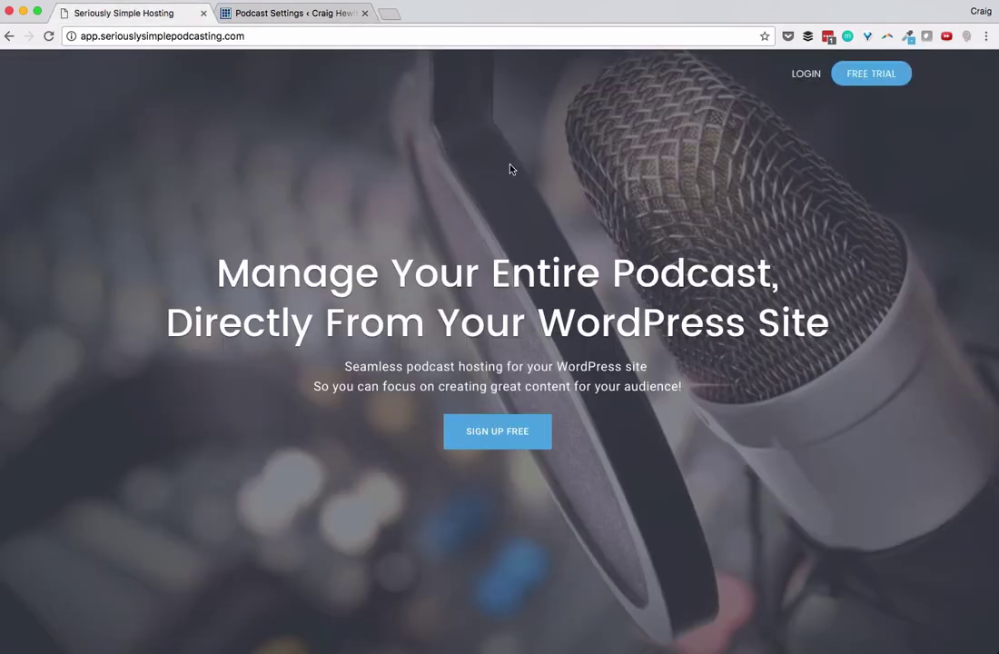
left_click(863, 80)
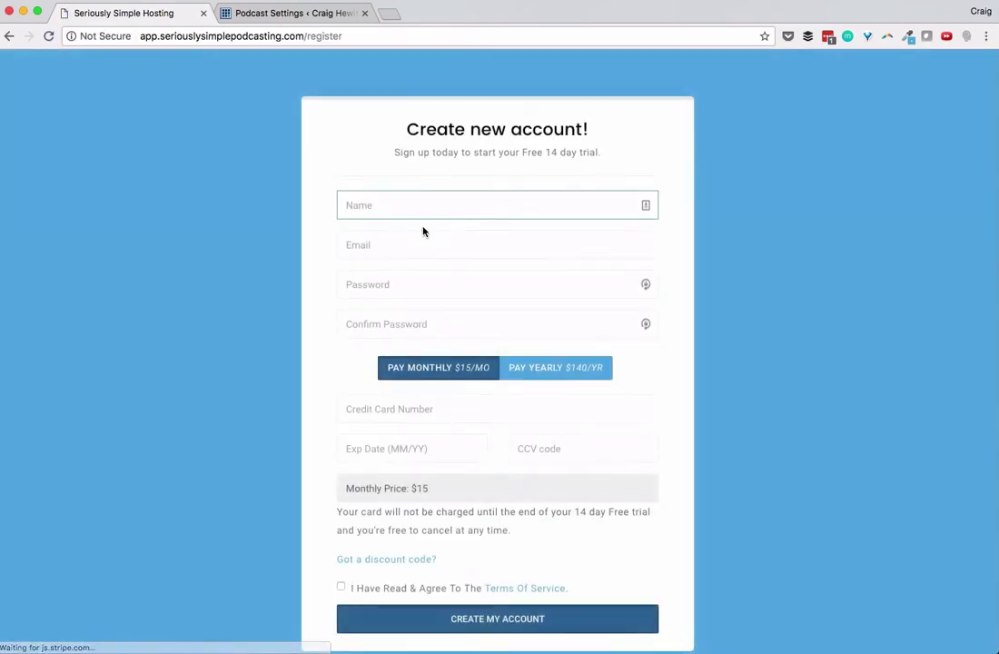
left_click(423, 213)
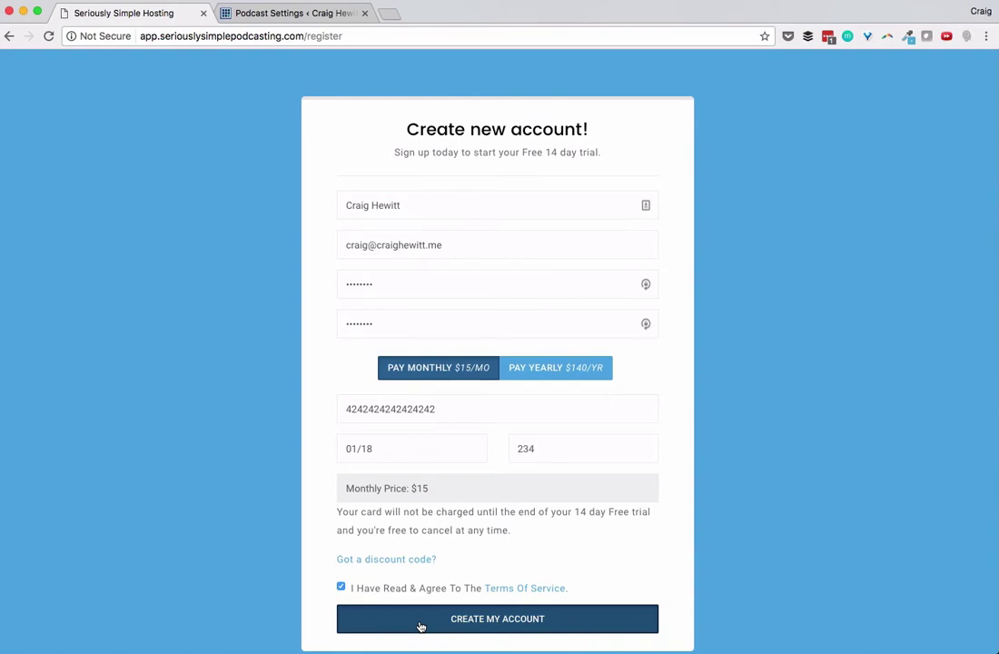
left_click(421, 625)
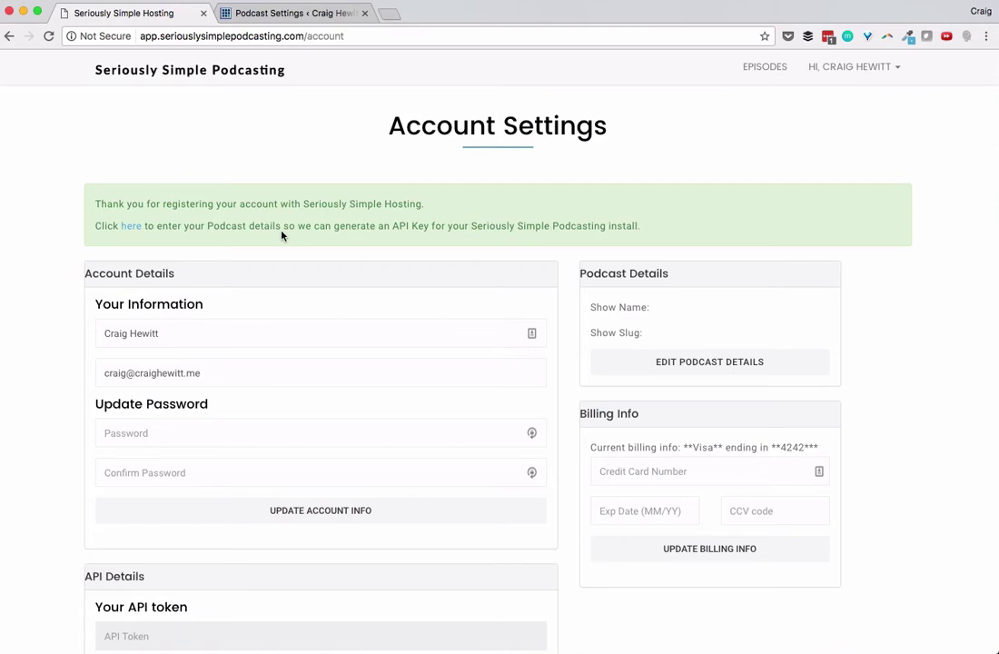
Step: Save the podcast as 'The Seriously Simple Podcasting Show', slug seriouslysimplepodcasting, and copy the generated API token
left_click(134, 227)
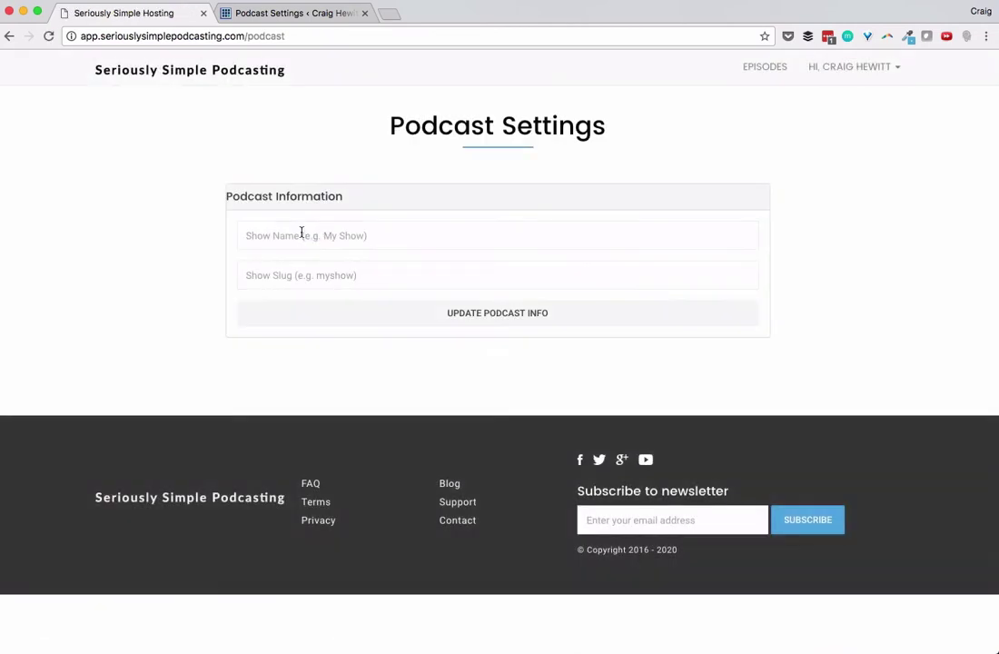
left_click(300, 235)
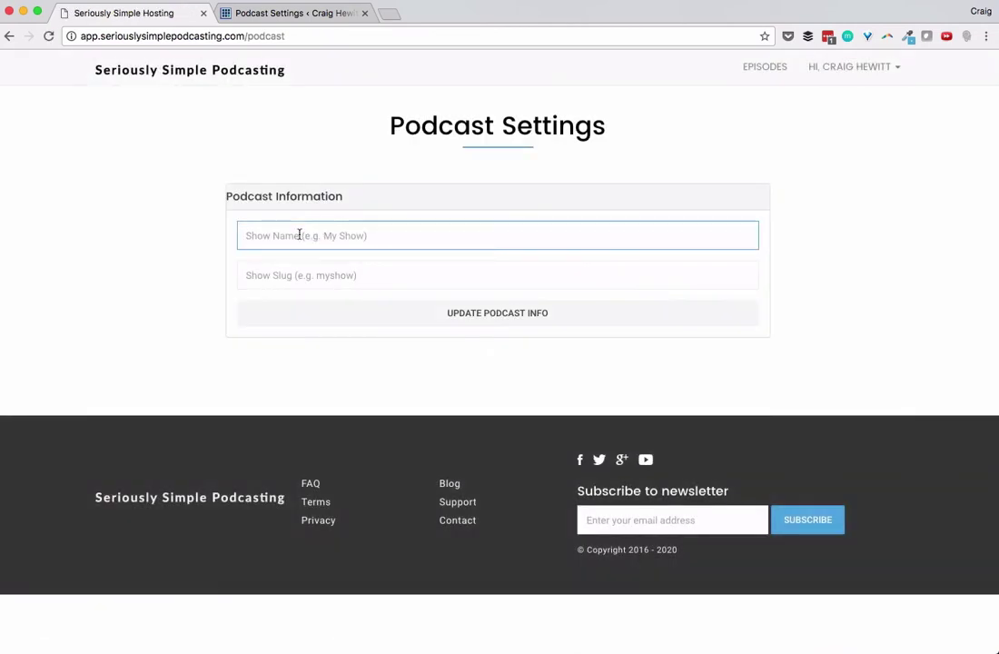
type("The")
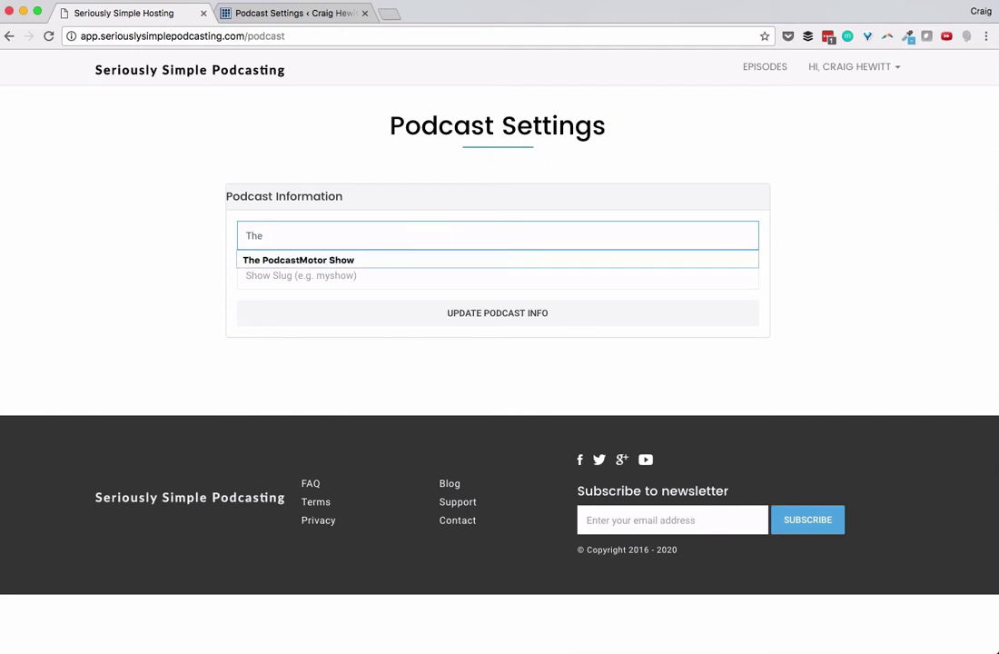
type(" Seriou")
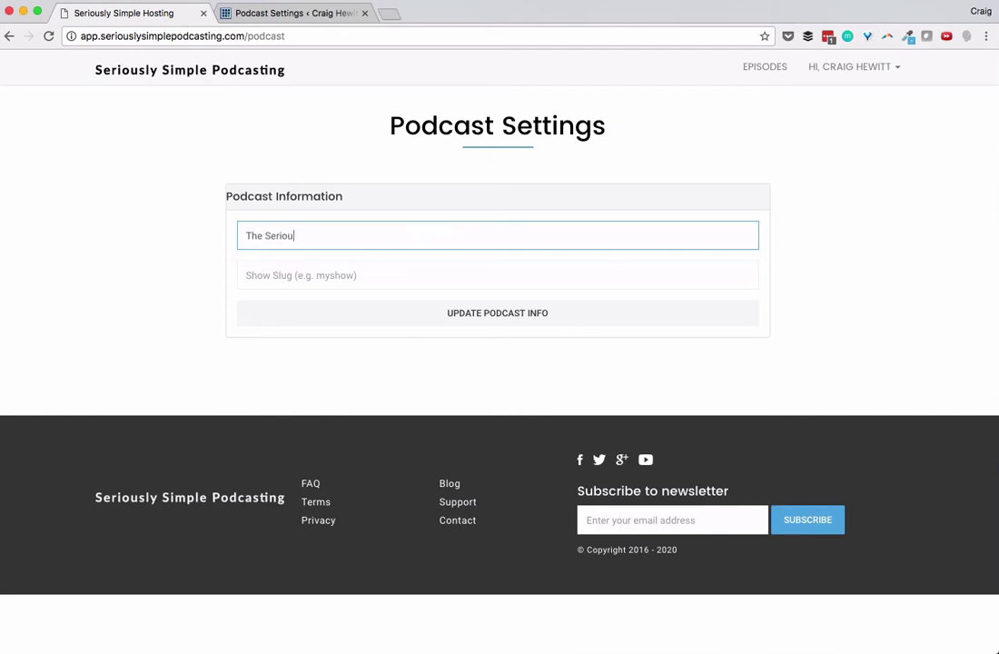
type("sly Simple Podcasting Show")
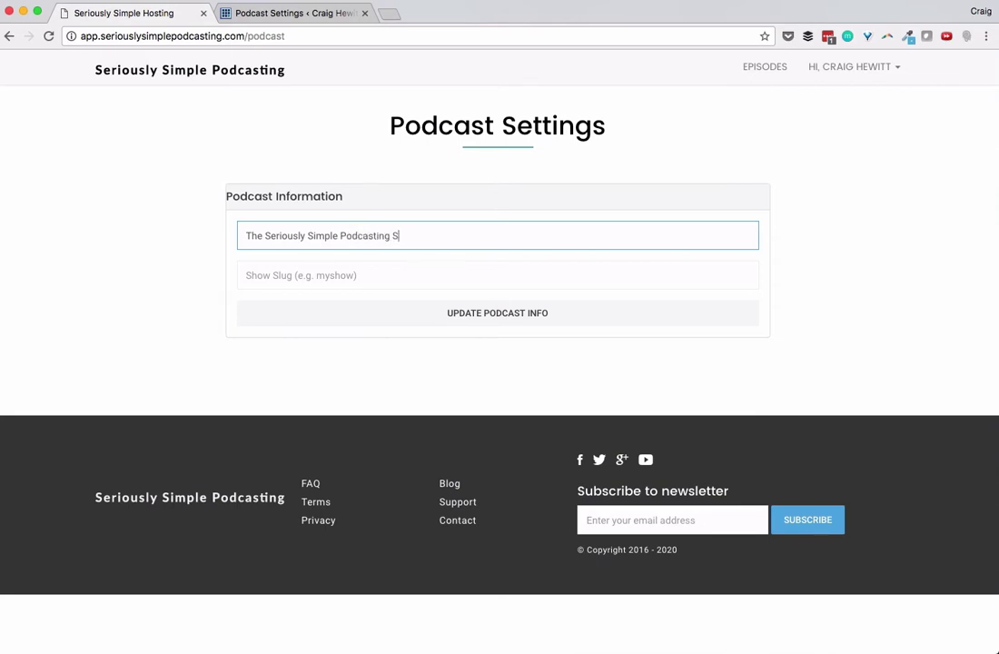
key("Tab")
type("seri")
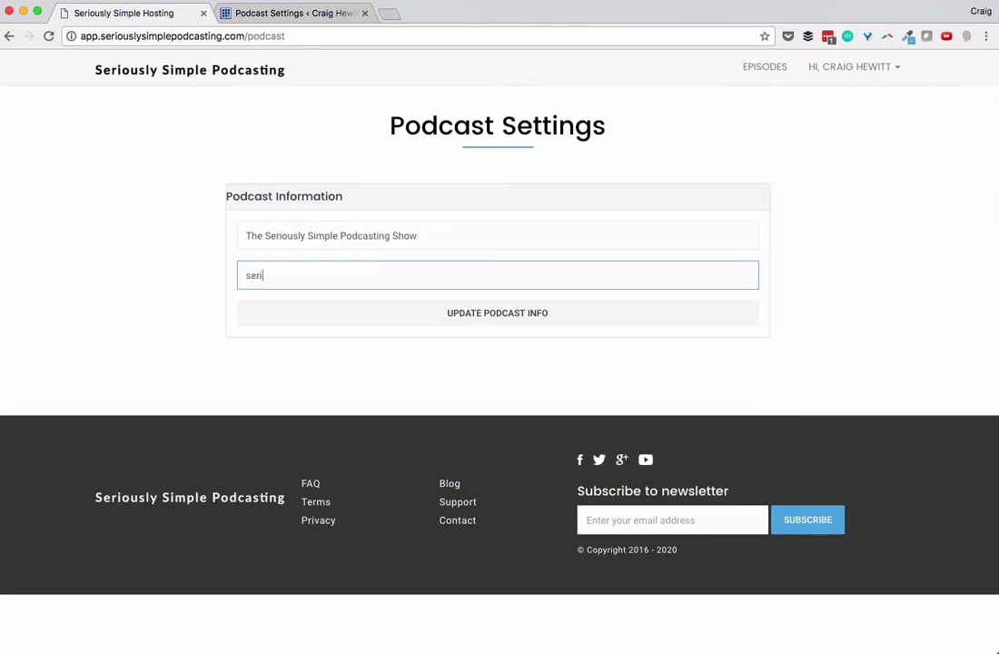
type("ouslysimplepodcasting")
left_click(350, 320)
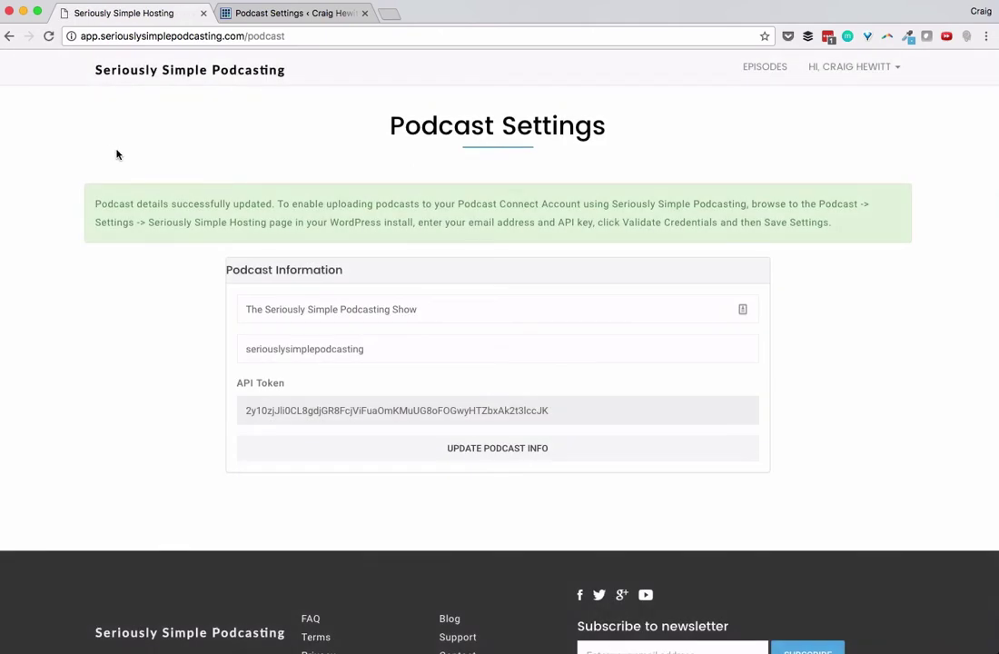
left_click(339, 418)
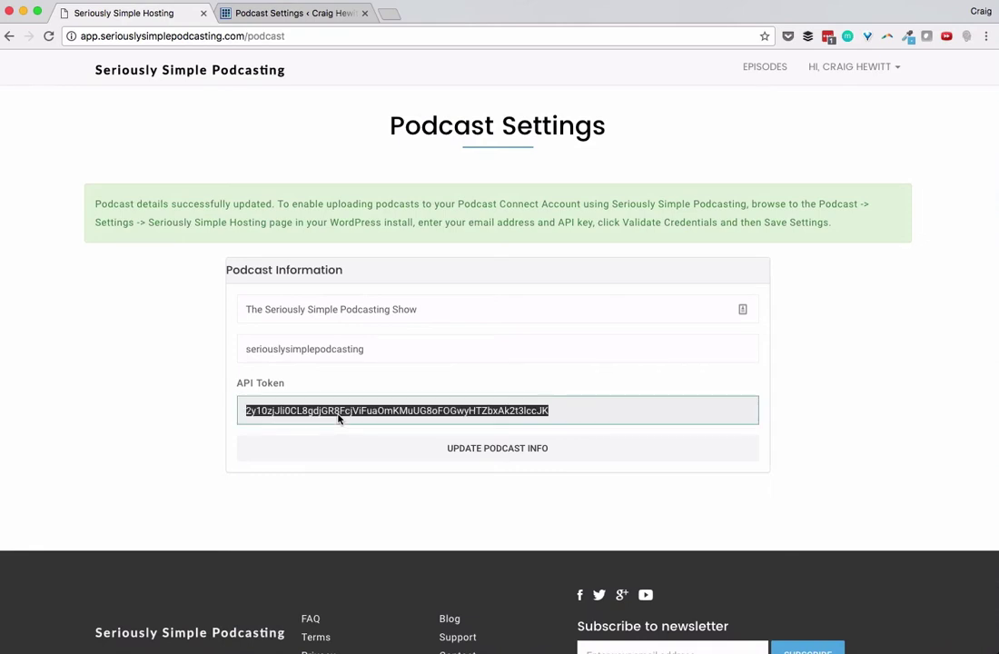
Step: Enter the hosting account email and paste the API token, validate them, and save the settings
left_click(300, 13)
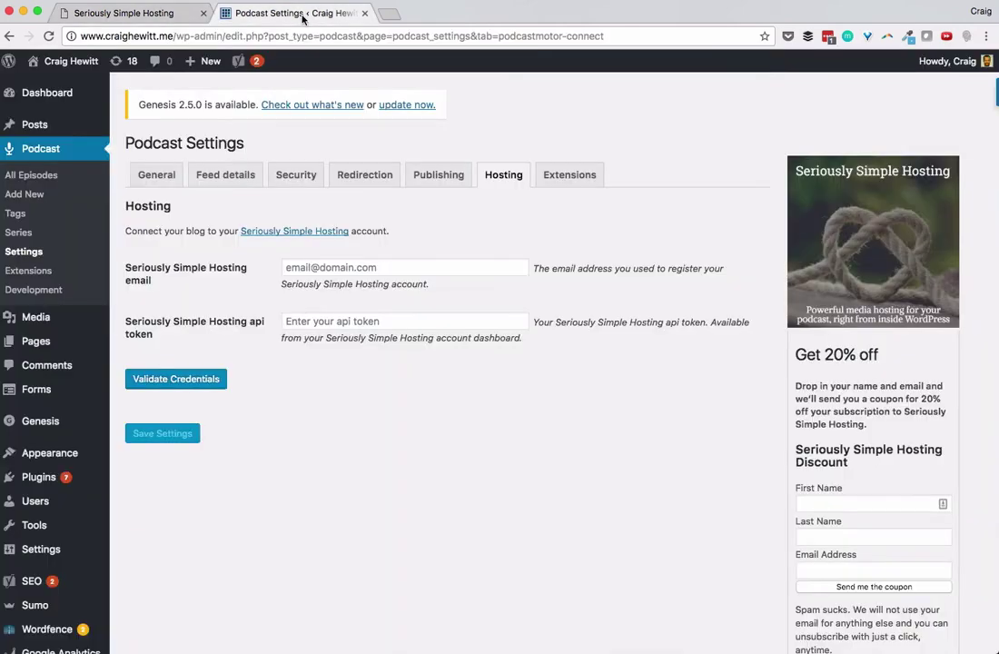
left_click(324, 268)
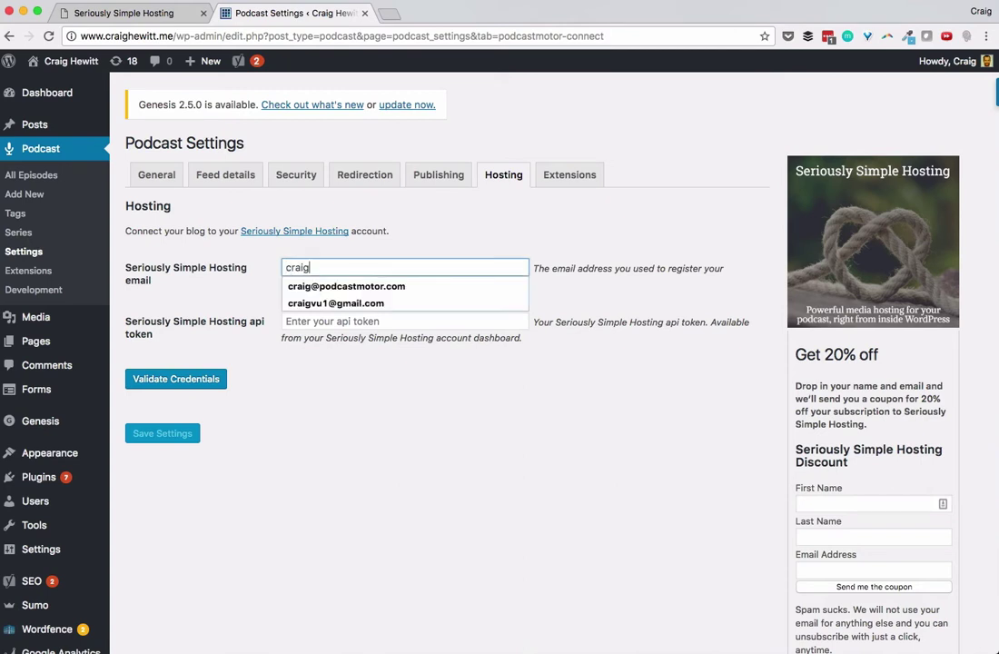
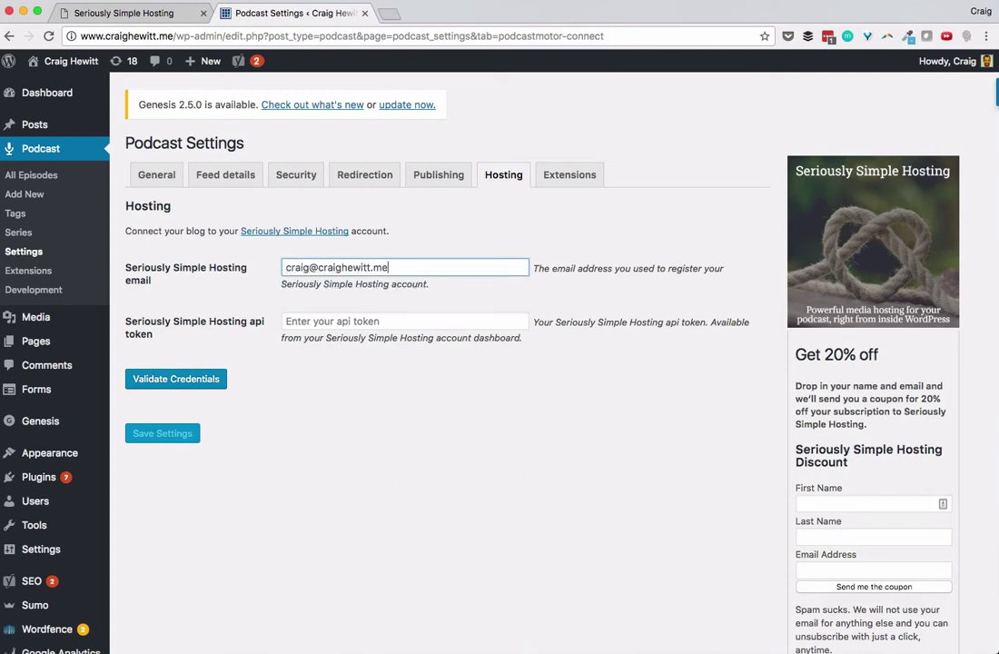
left_click(404, 320)
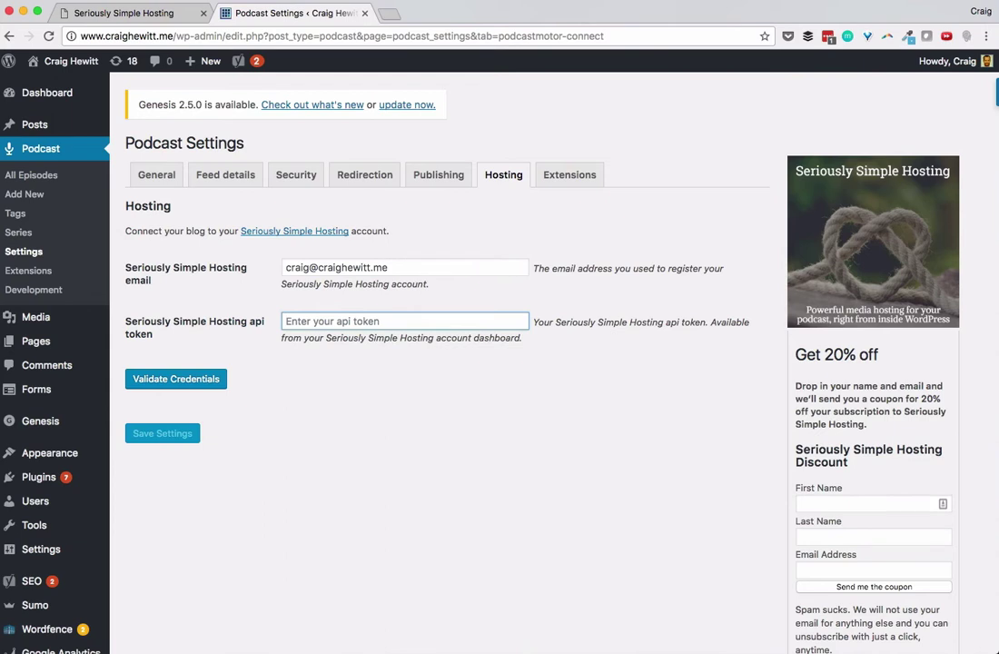
key("ctrl+v")
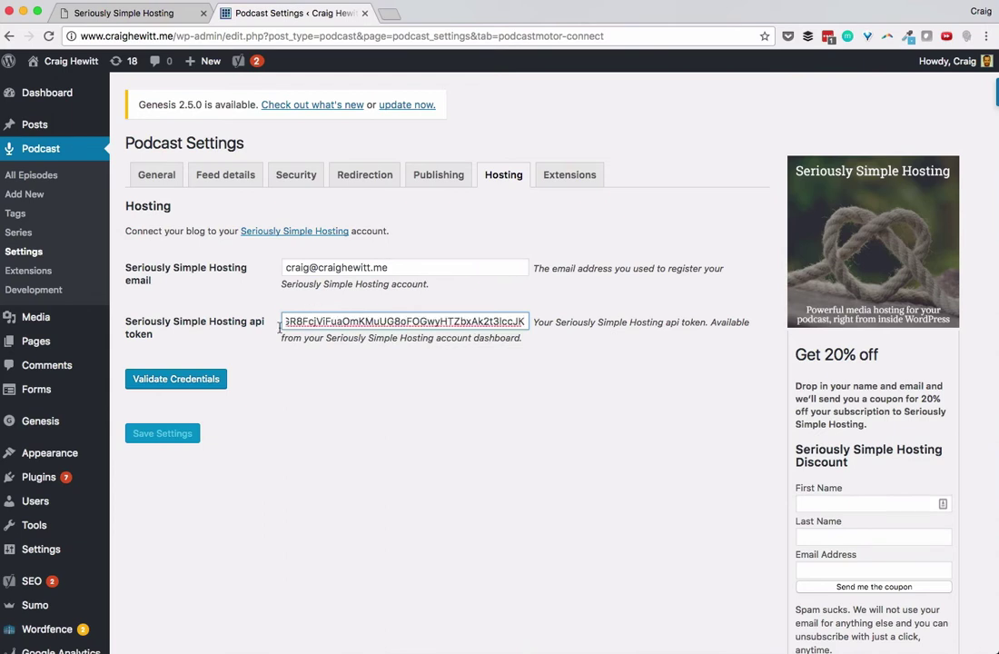
left_click(202, 379)
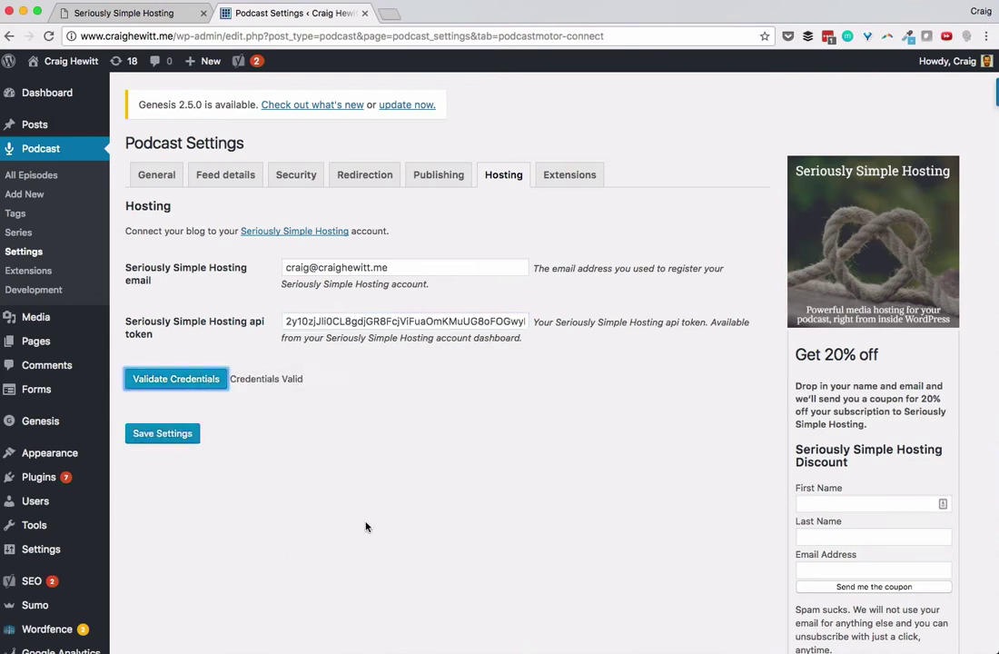
left_click(162, 435)
left_click(162, 435)
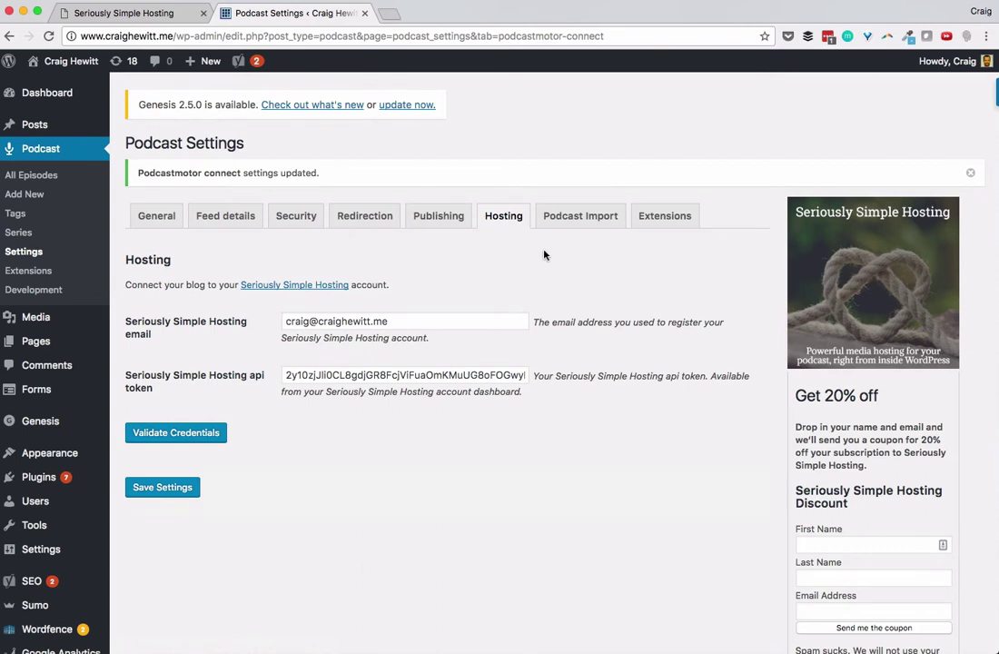
Step: Review the Podcast Import request form, then start a new podcast episode
left_click(580, 215)
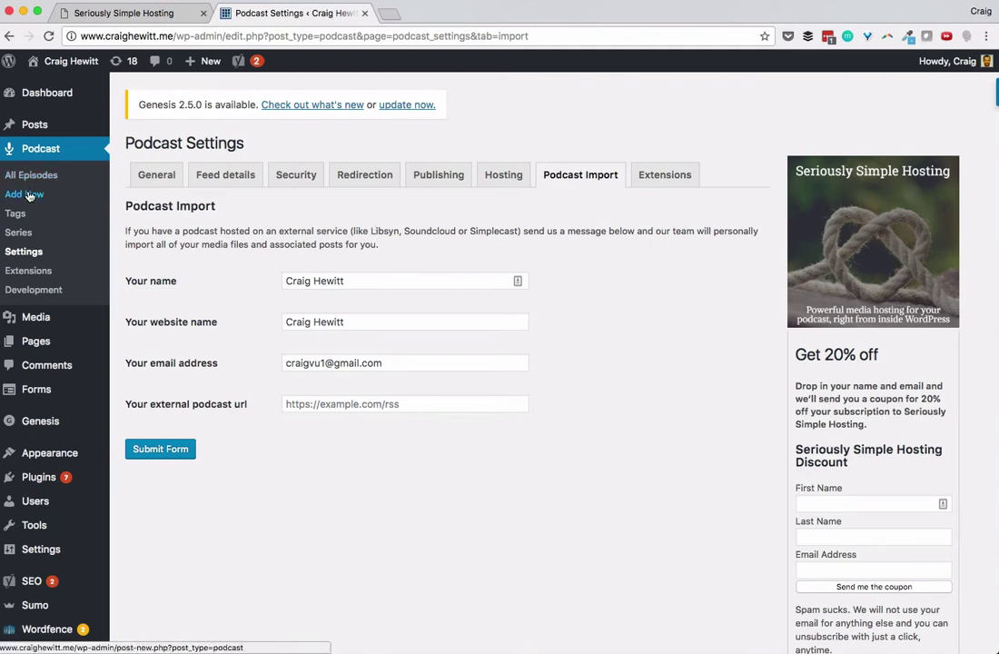
left_click(28, 195)
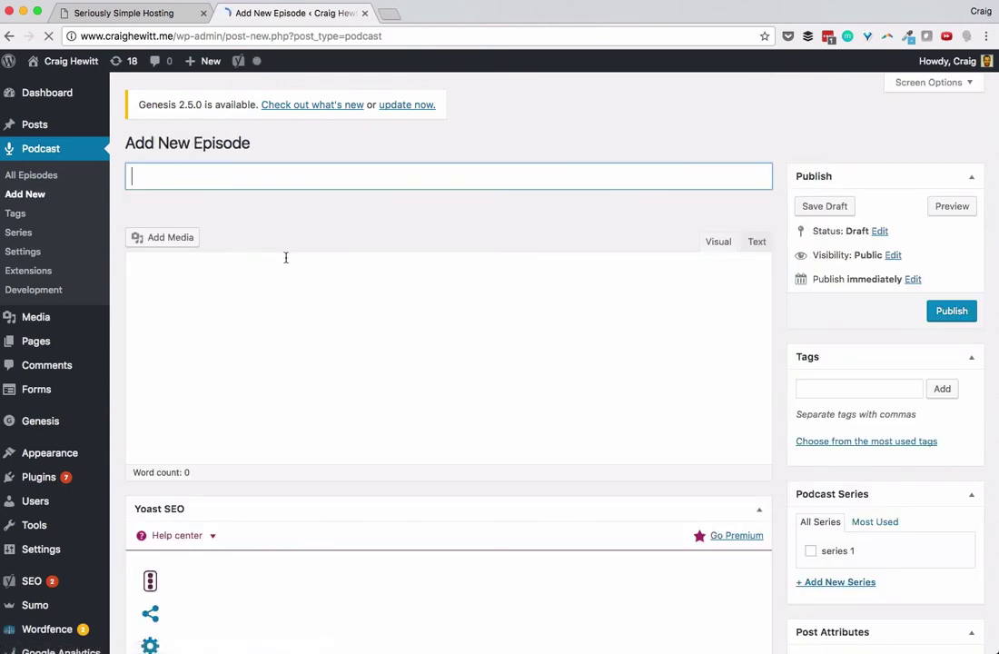
Step: Title the new episode 'Episode 1' and write 'Revenge of the Sith' in the body
type("Episo")
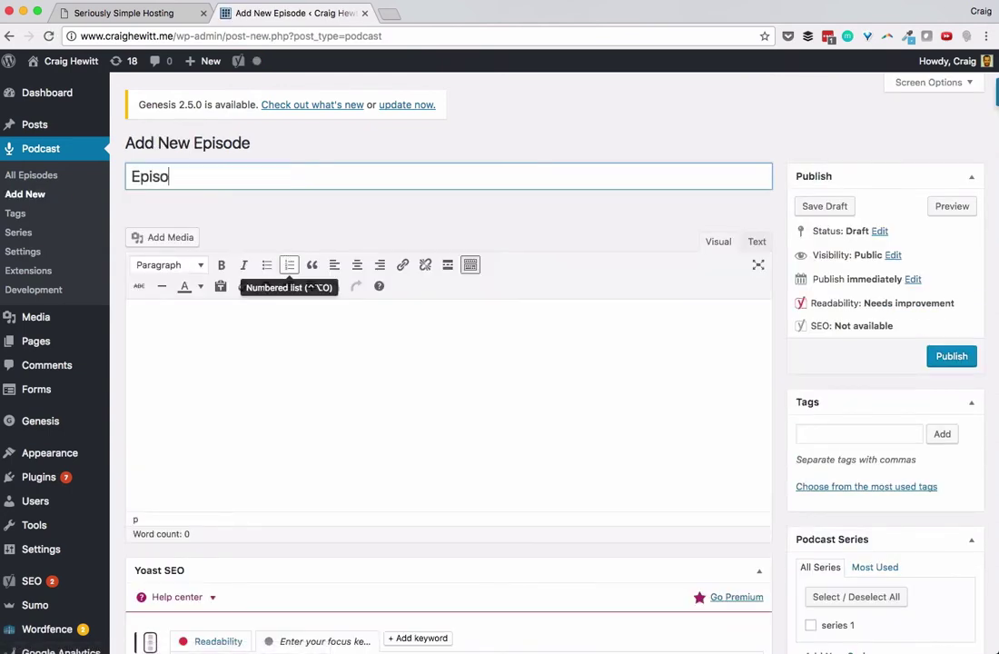
type("de 1")
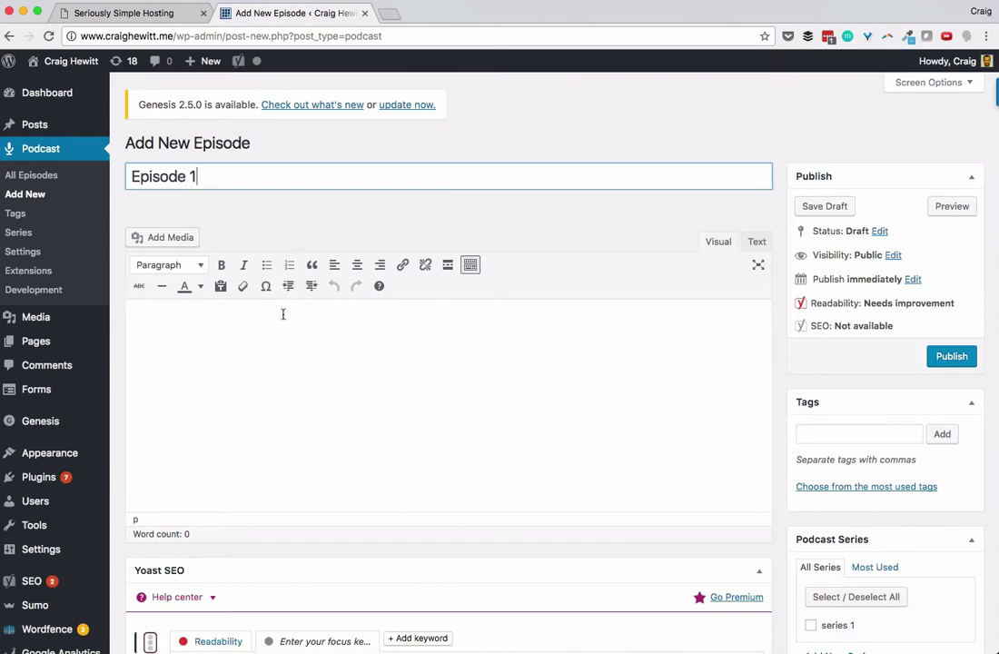
left_click(282, 315)
type("reve")
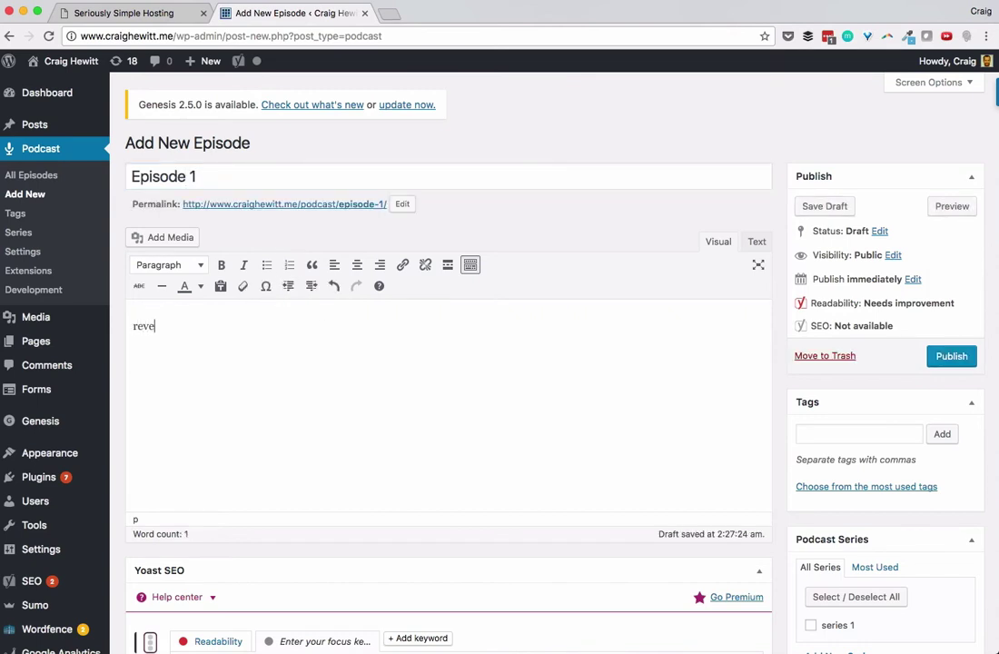
key("BackSpace")
key("BackSpace")
key("BackSpace")
type("Revenge of the Sith")
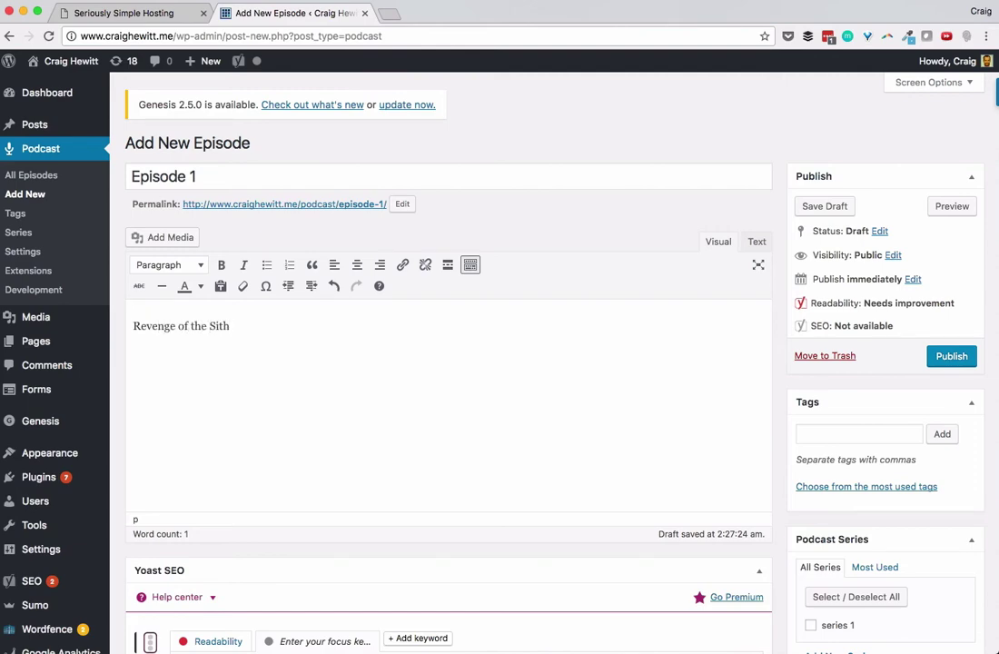
scroll(784, 409, "down", 2)
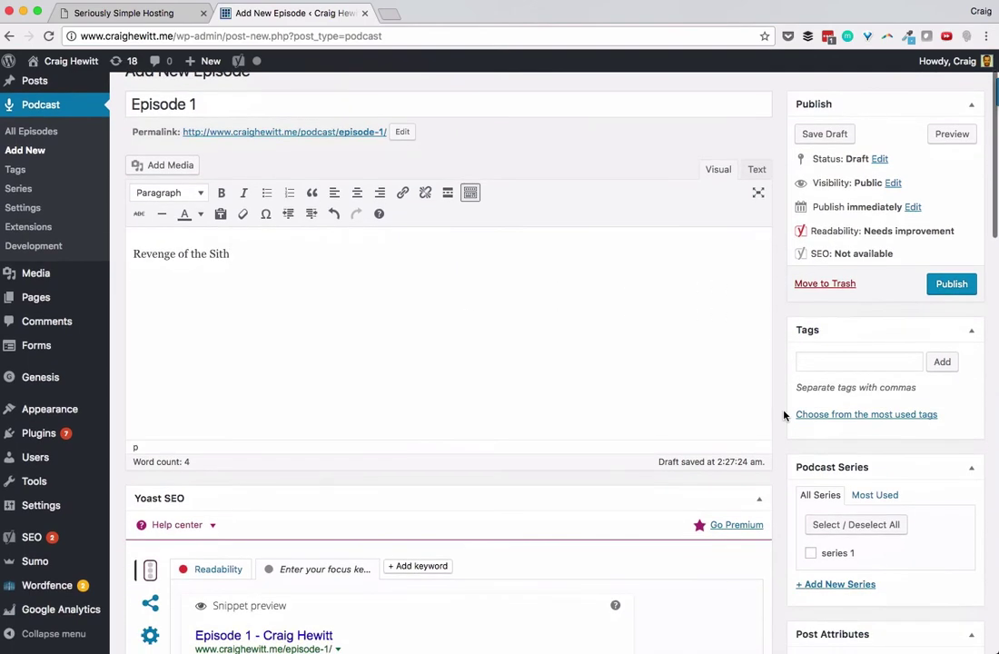
scroll(460, 430, "down", 10)
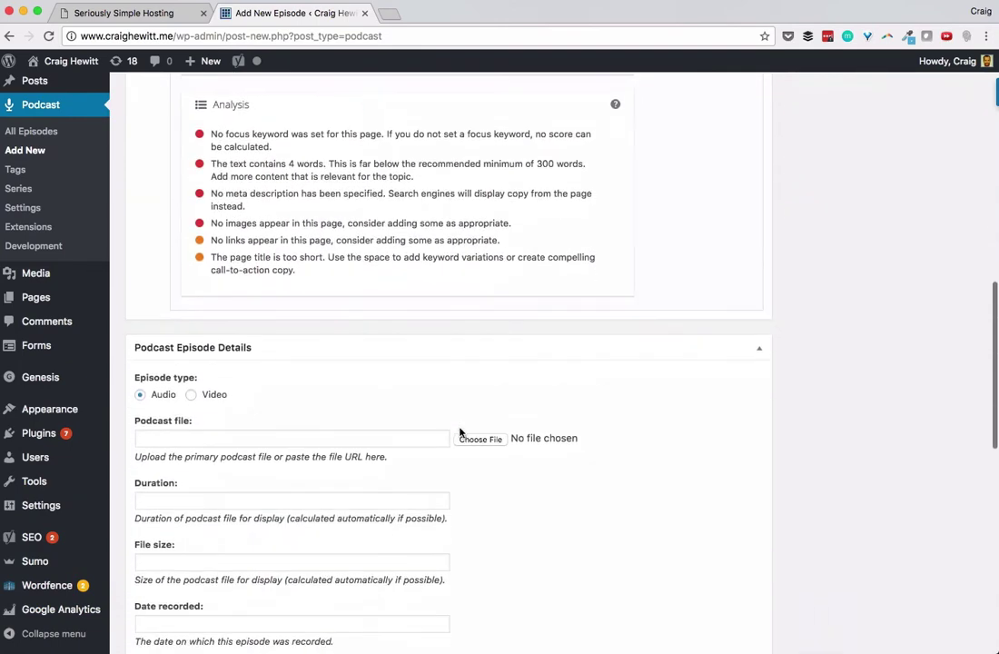
Step: Upload intro_music.mp3 from Music > Rogue Startups as the episode's podcast file
left_click(491, 415)
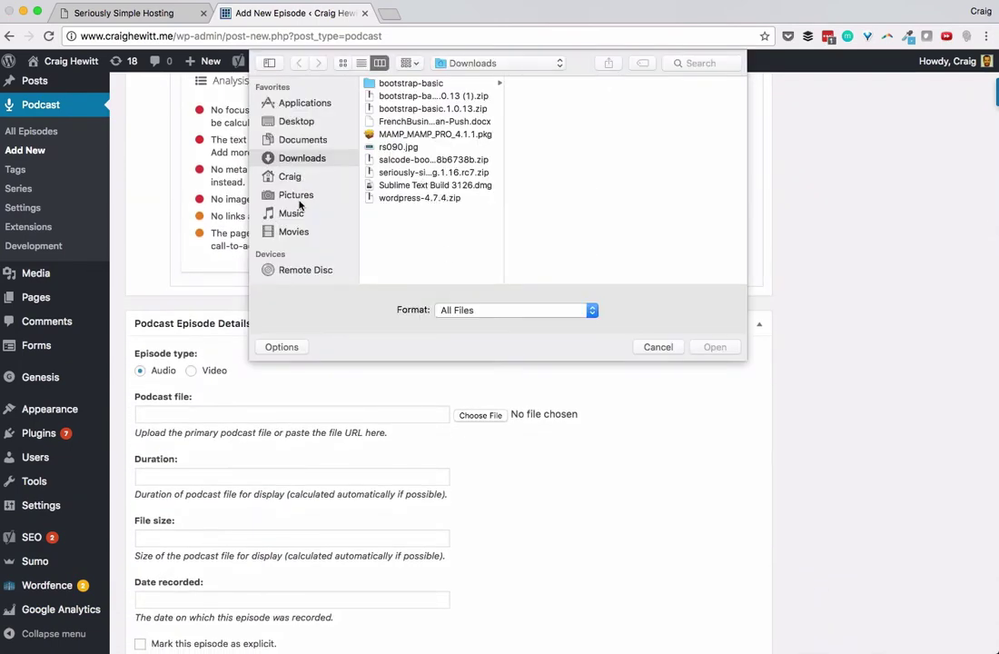
left_click(300, 214)
left_click(391, 95)
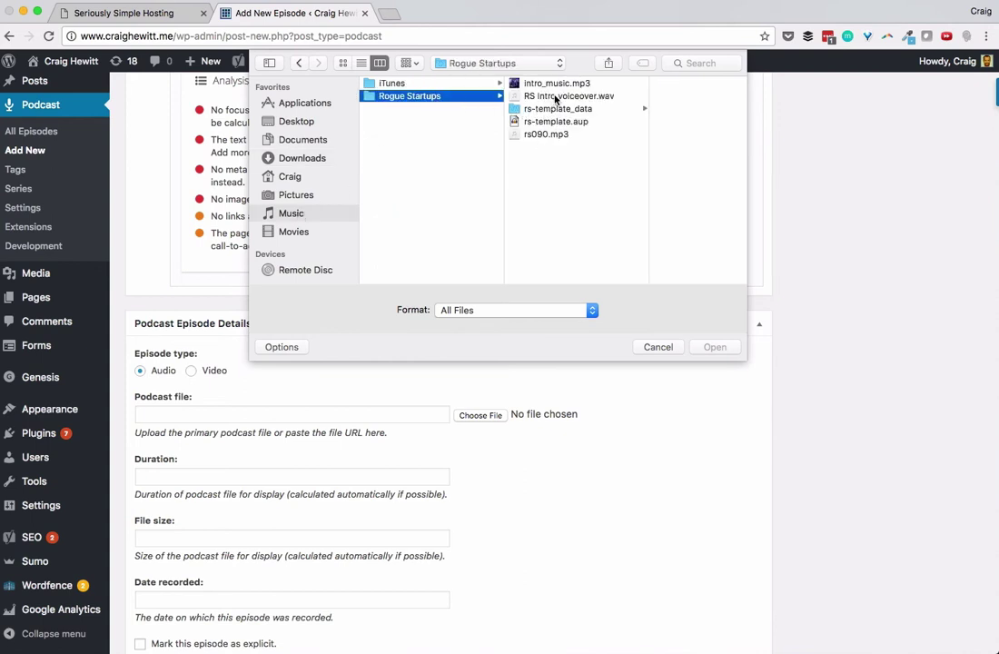
left_click(545, 83)
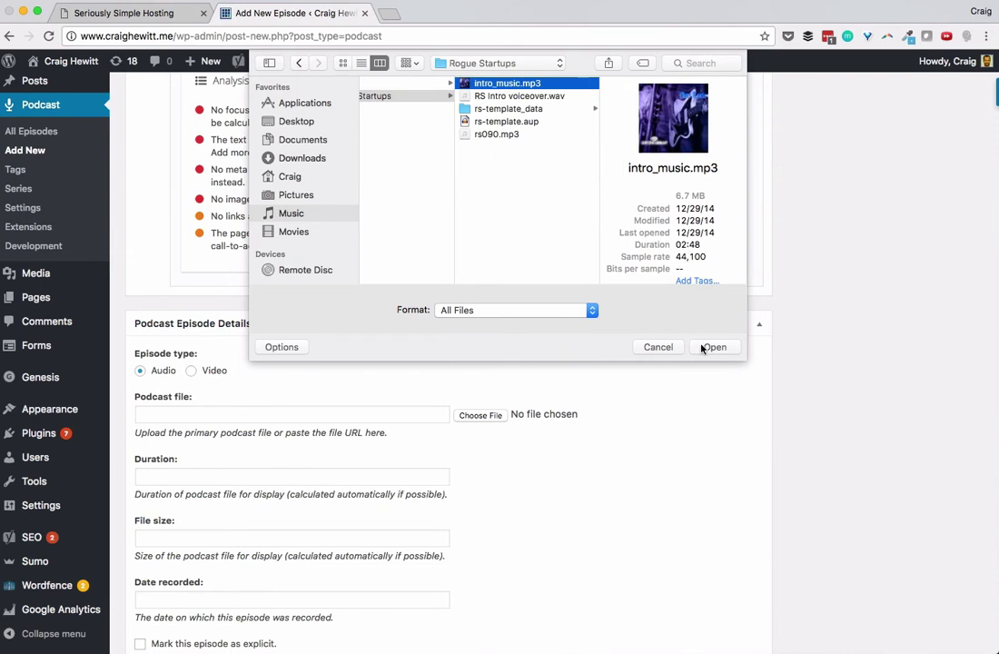
left_click(704, 348)
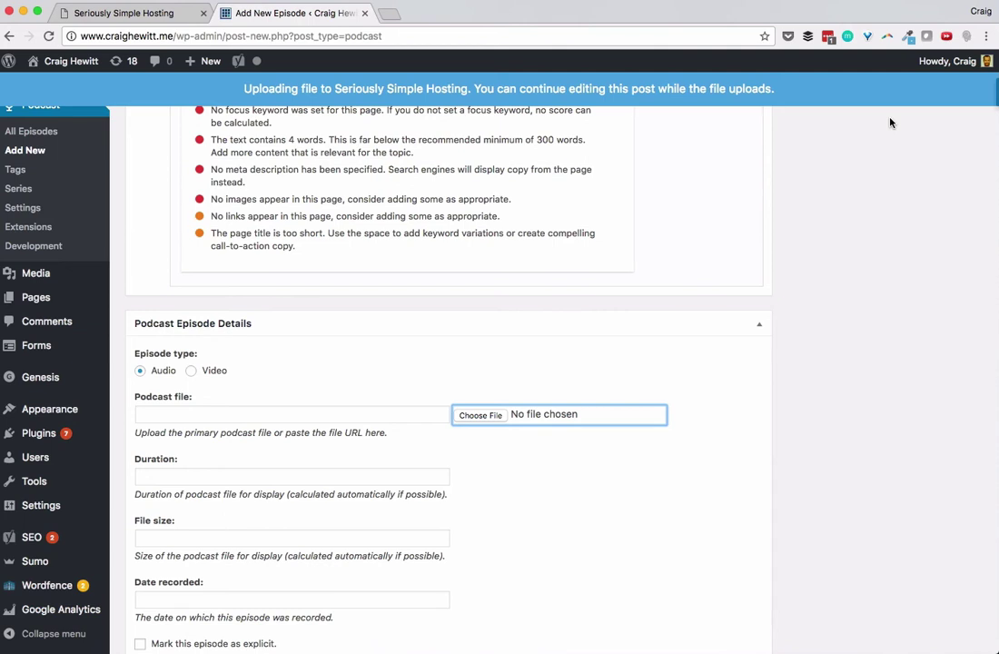
Step: Extend the body with 'Star Wars Day was Yesterday.' and a new line 'Today is Cinco De Mayo'
scroll(756, 346, "up", 10)
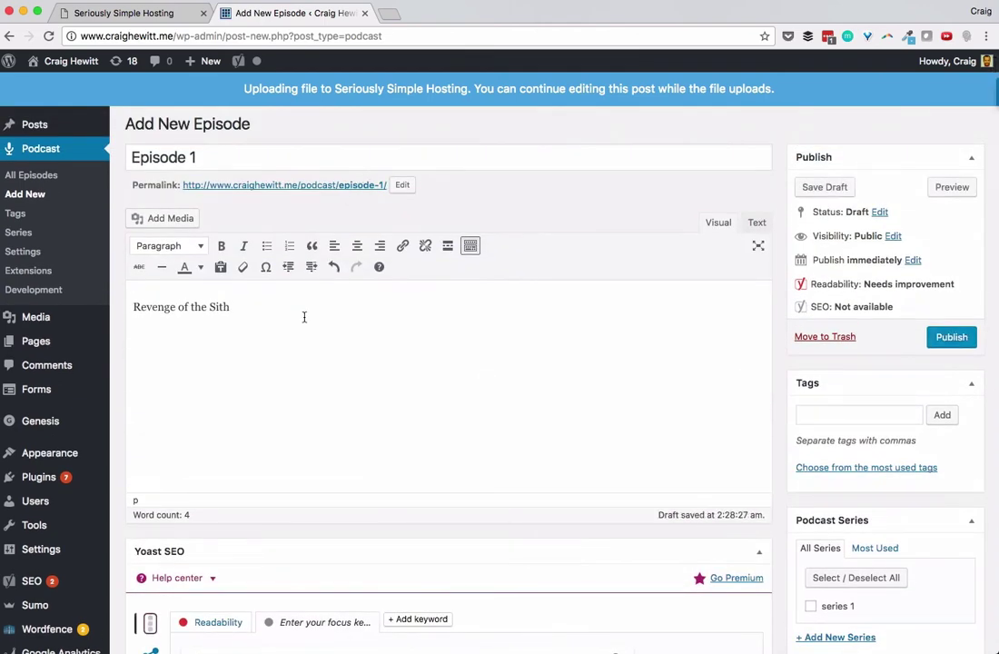
type(".  Star Wasrs")
key("BackSpace")
key("BackSpace")
key("BackSpace")
type("rs Day was Yesterday.")
key("Return")
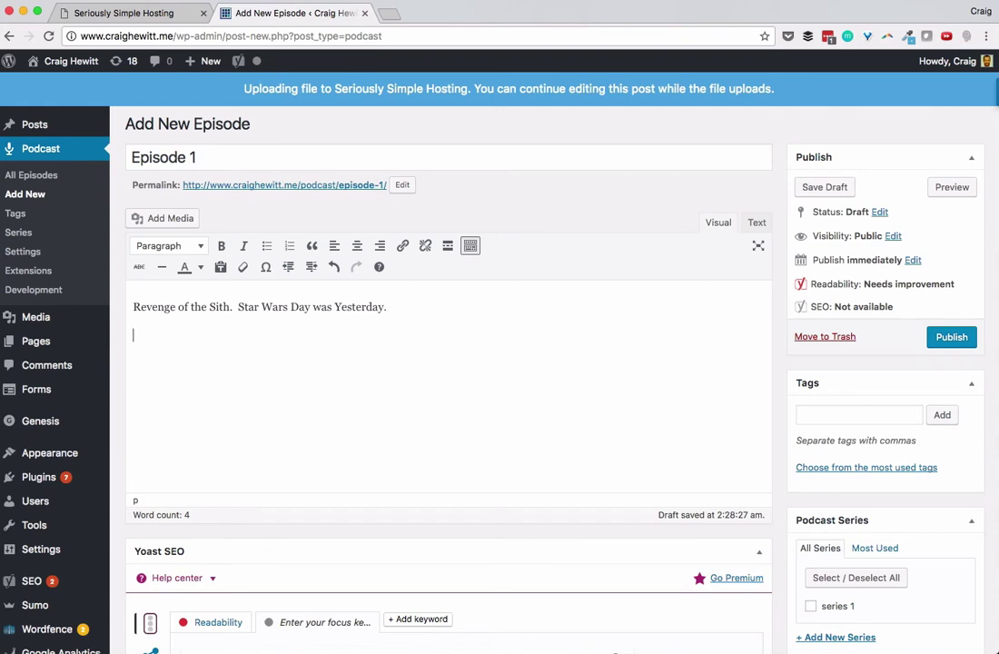
type("Today is i")
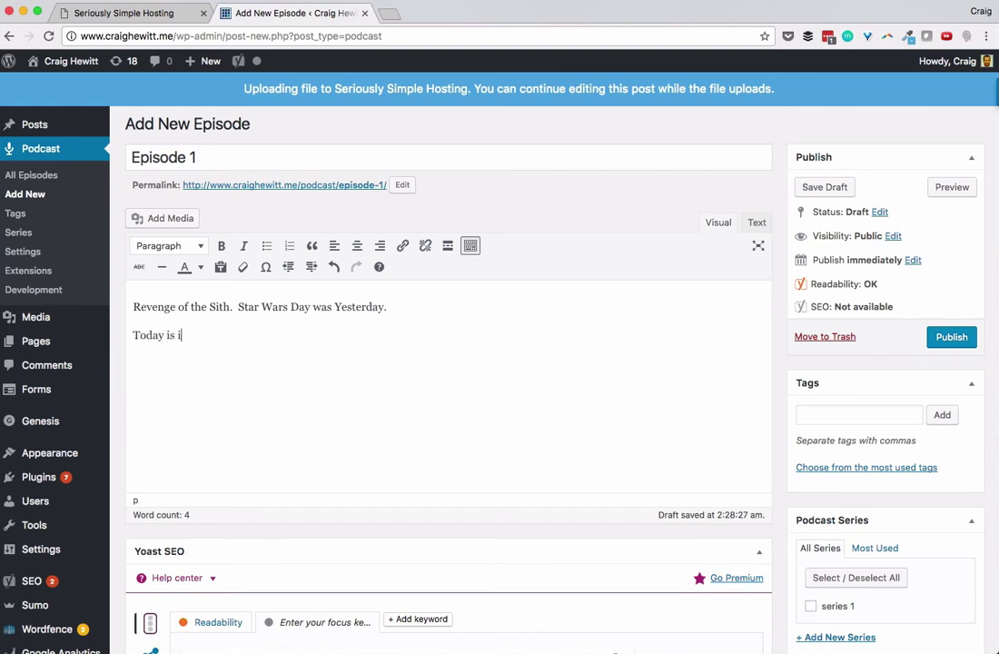
key("BackSpace")
type("Cl")
type("inco De ")
type("Mayo")
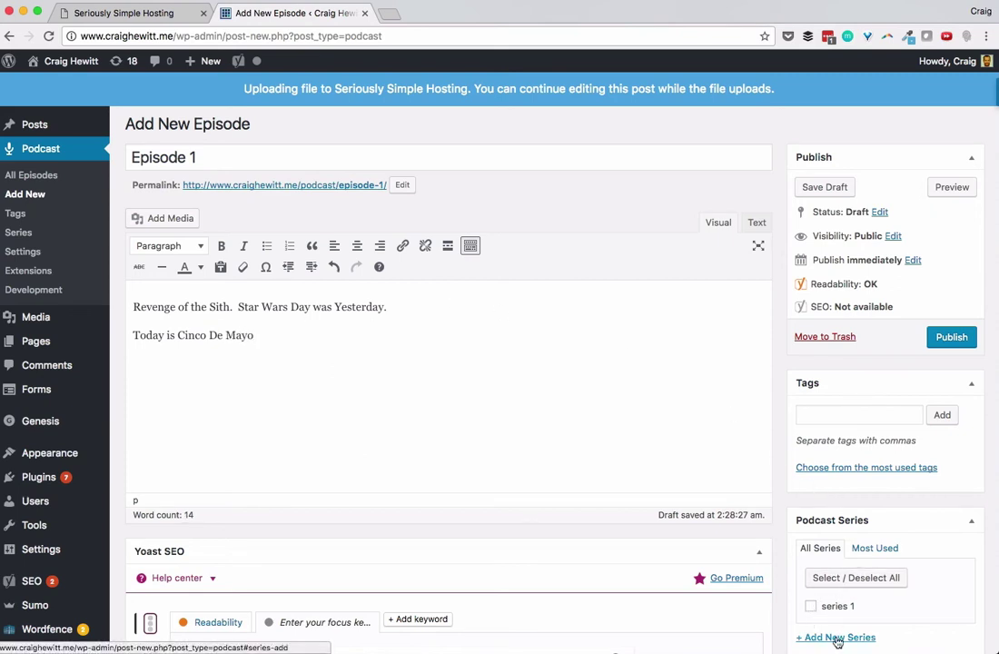
Step: Add the tag 'podcast' to the episode
scroll(845, 491, "down", 3)
scroll(853, 500, "down", 3)
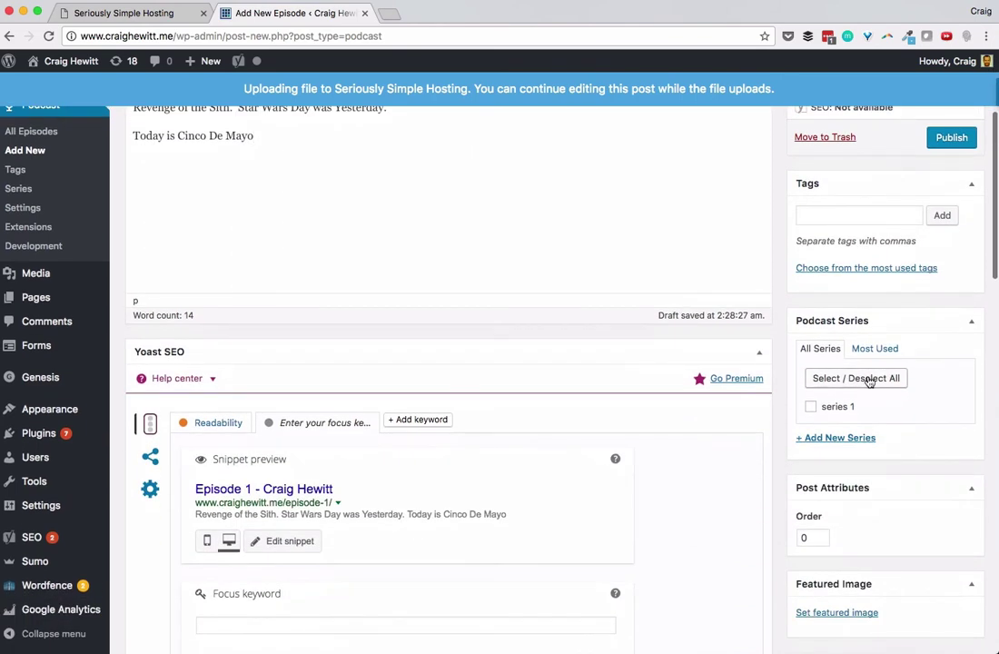
left_click(834, 211)
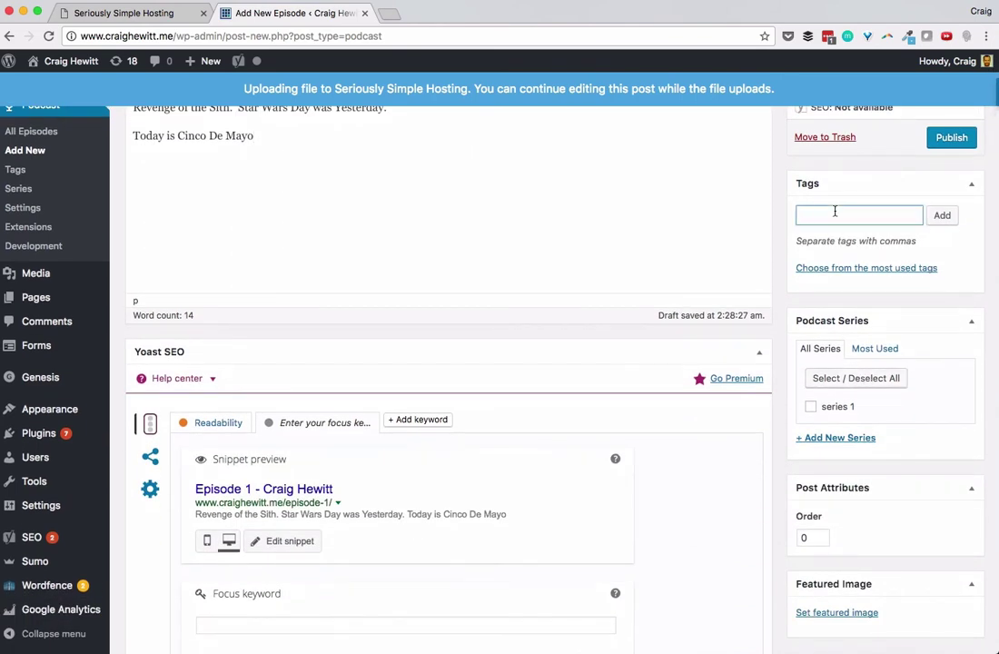
type("podcast")
key("Return")
scroll(688, 374, "up", 5)
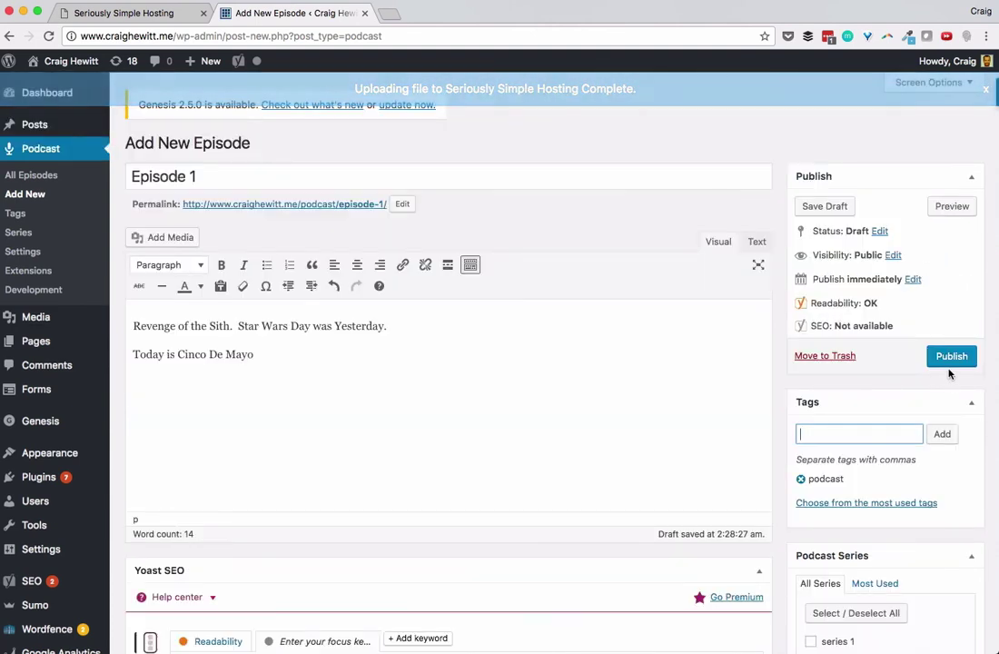
Step: Publish Episode 1, view its live page, and play then pause the audio at 00:03
left_click(950, 358)
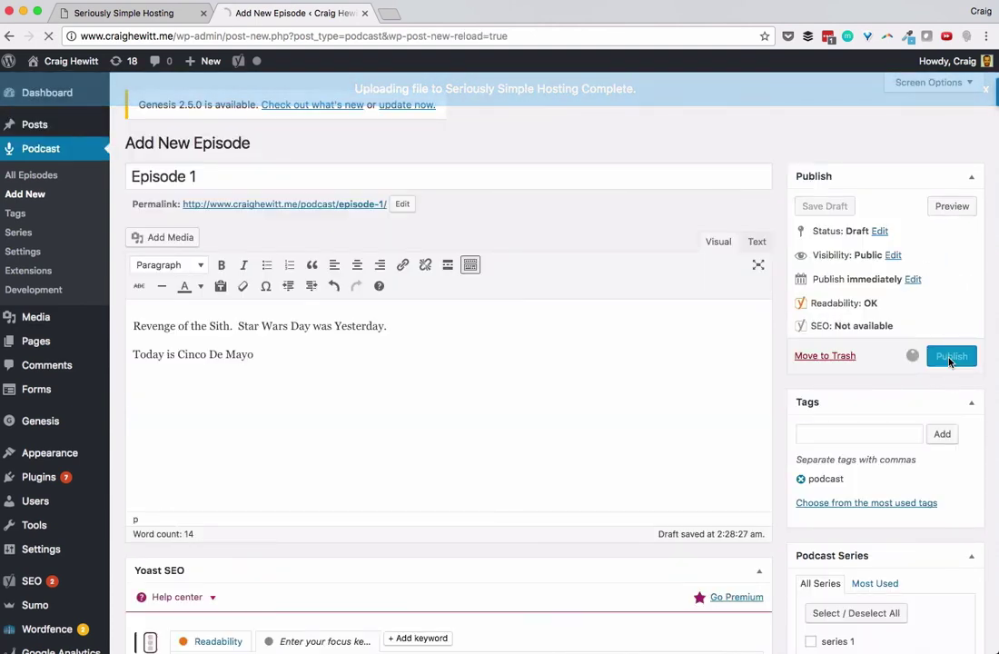
left_click(257, 206)
left_click(251, 363)
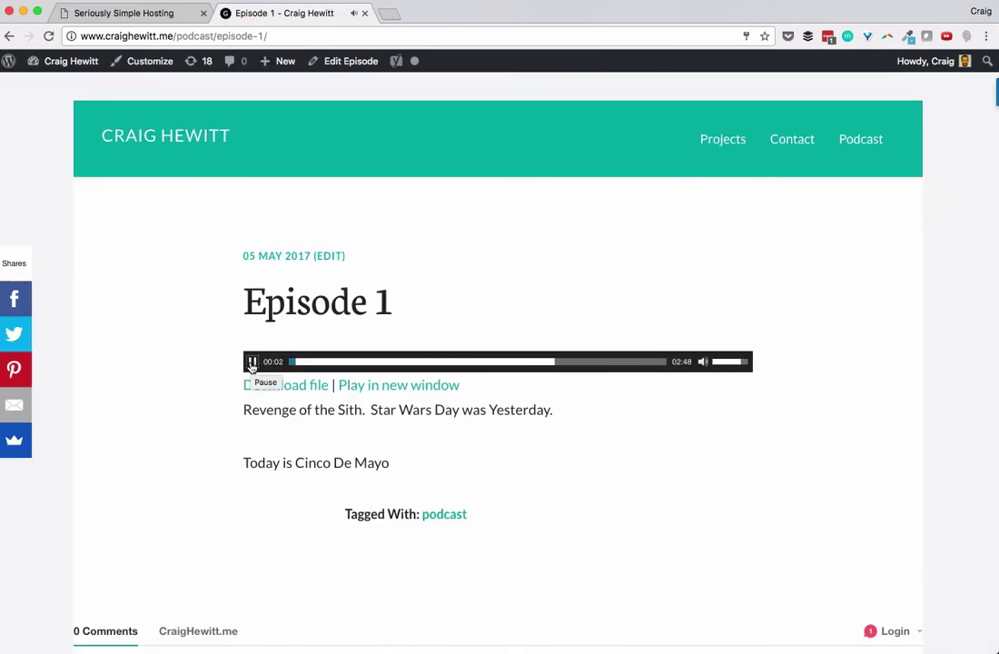
left_click(252, 362)
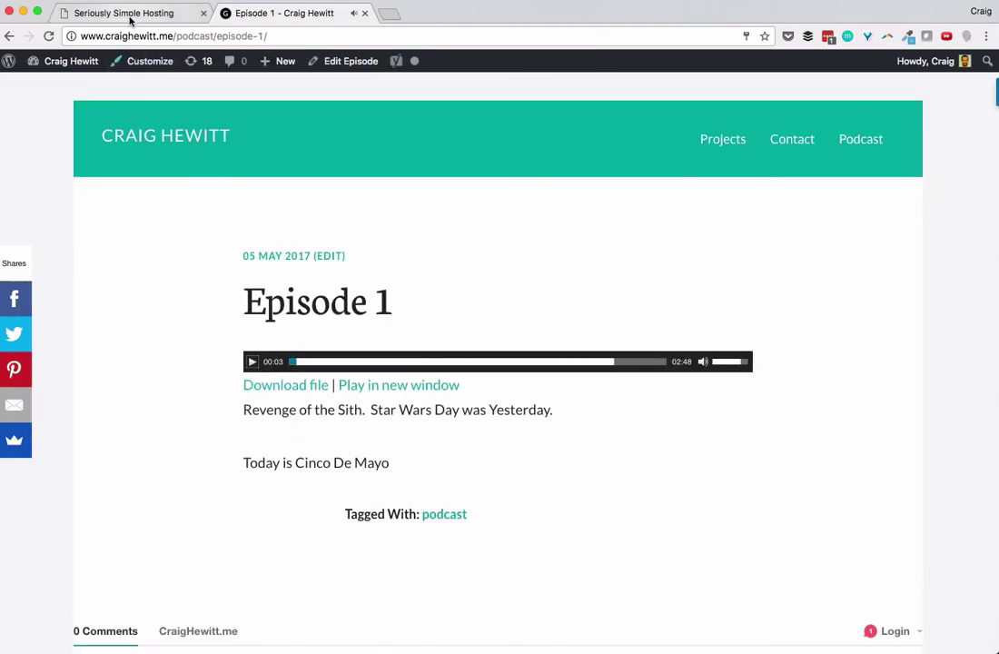
Step: Open Episode 1 from the hosting dashboard's episode list and copy its media file link
left_click(129, 15)
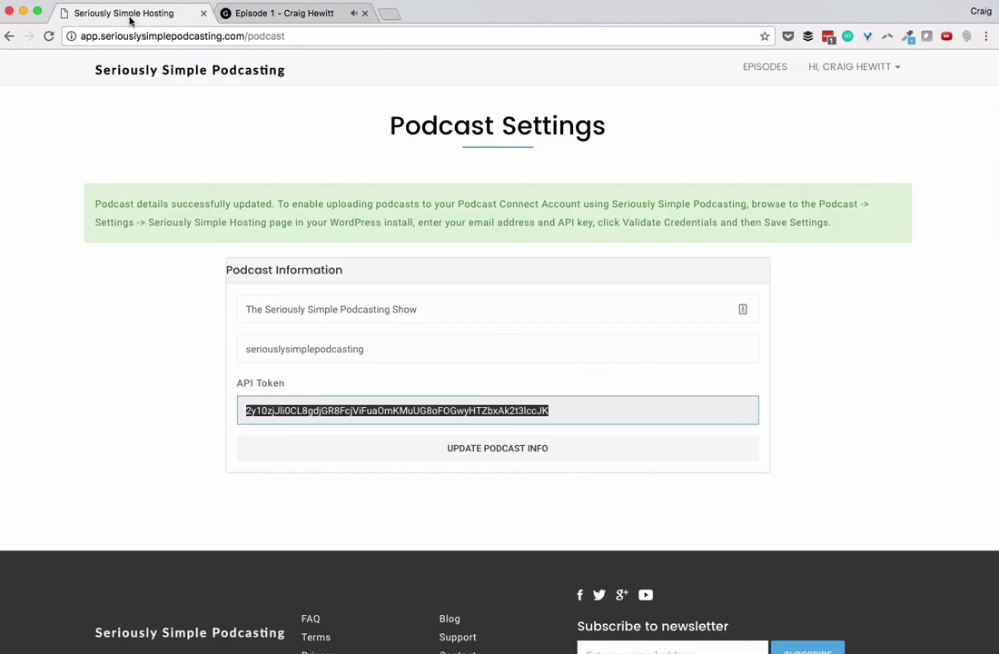
left_click(769, 69)
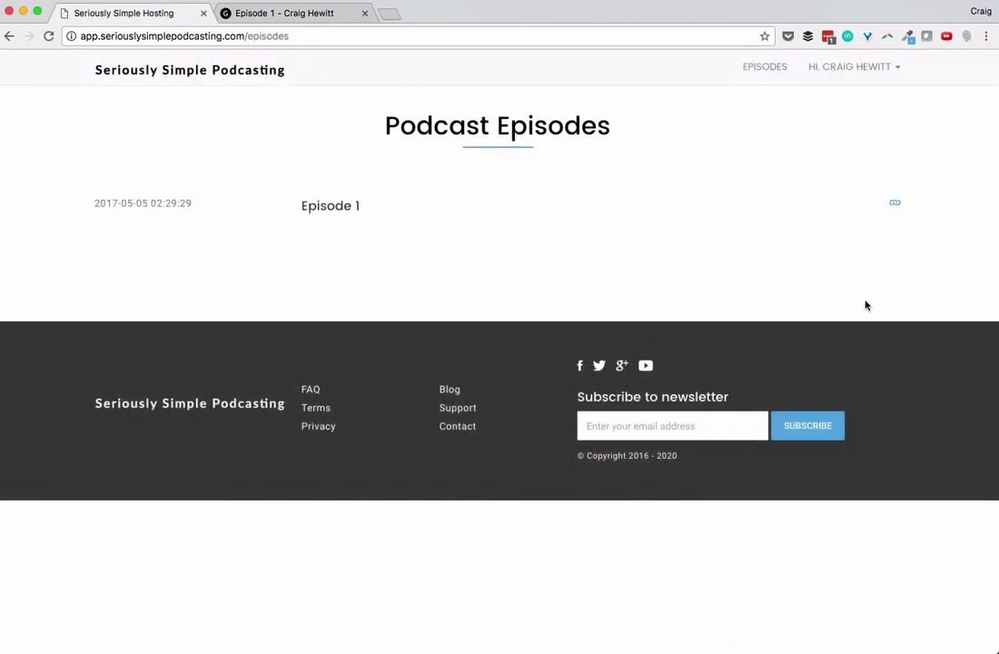
left_click(319, 211)
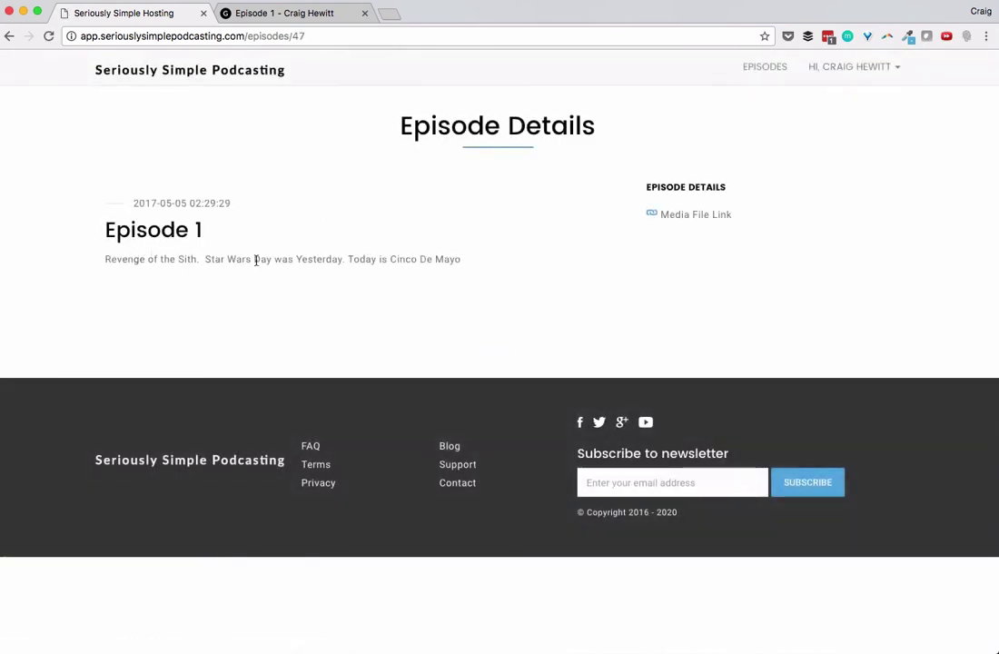
right_click(654, 216)
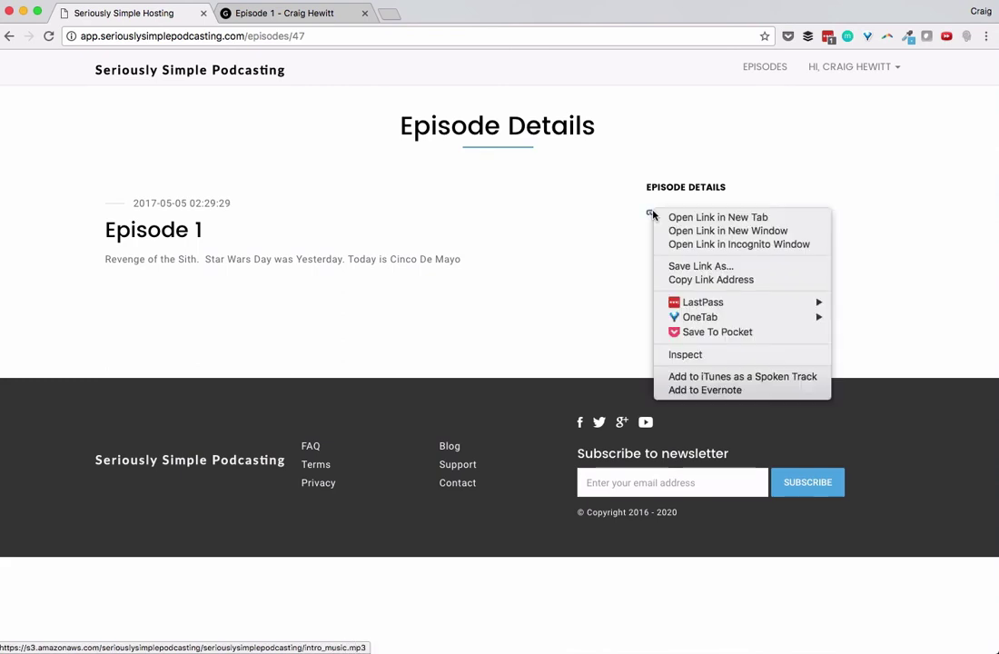
left_click(690, 279)
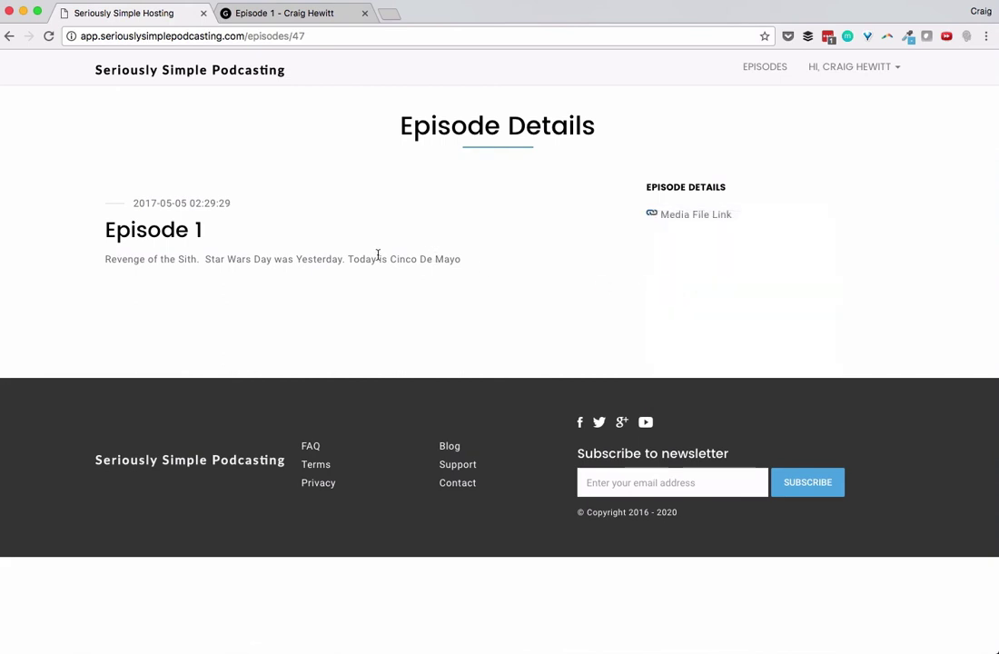
Step: From the published Episode 1 page, open the episode editor and scroll to Podcast Episode Details
left_click(305, 12)
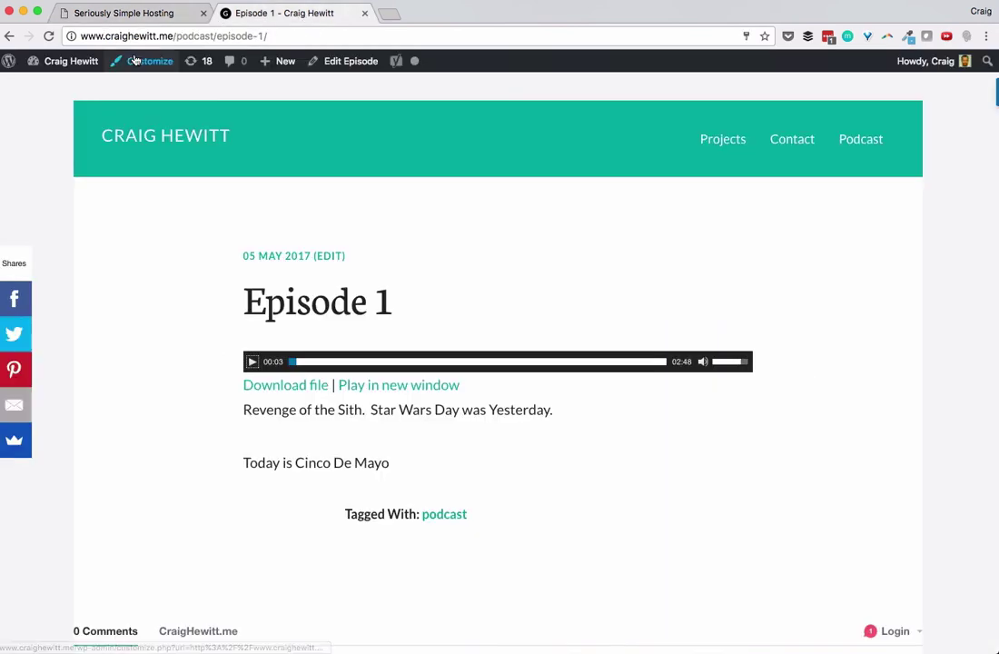
left_click(368, 64)
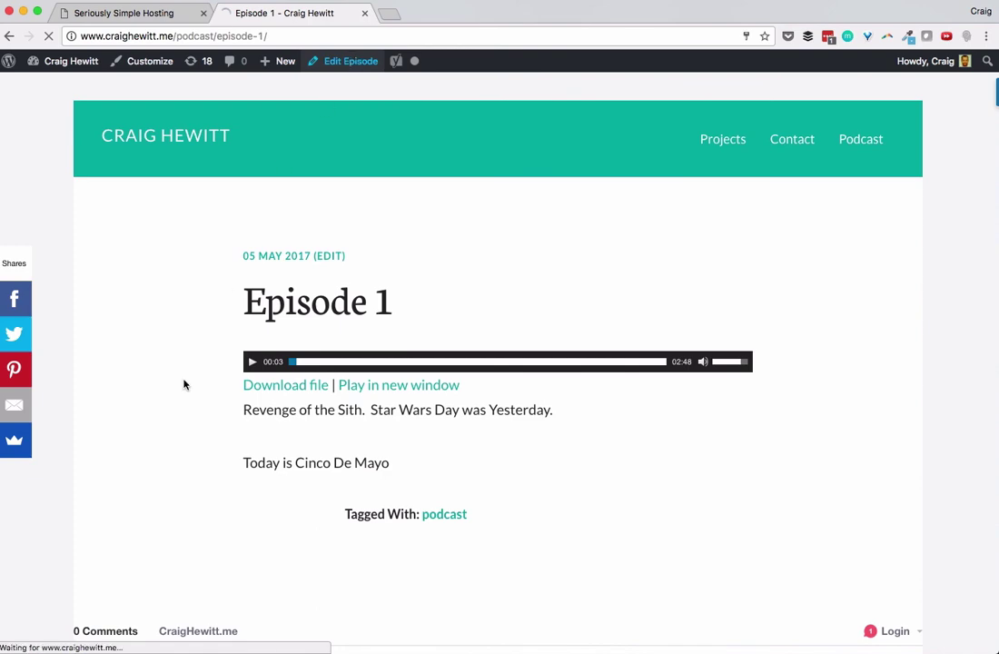
scroll(138, 313, "down", 5)
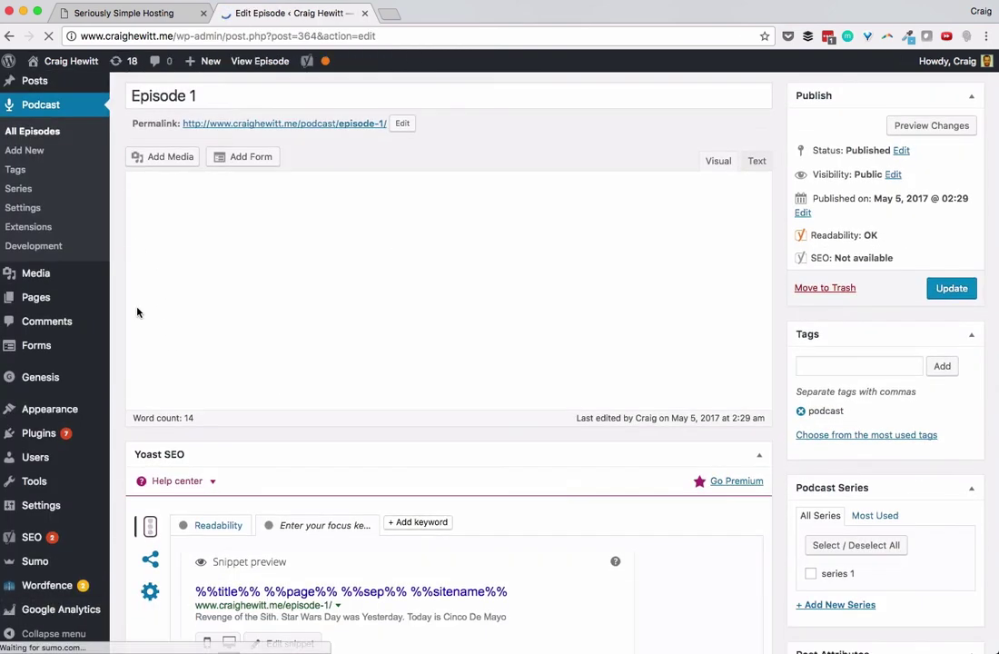
scroll(138, 312, "down", 10)
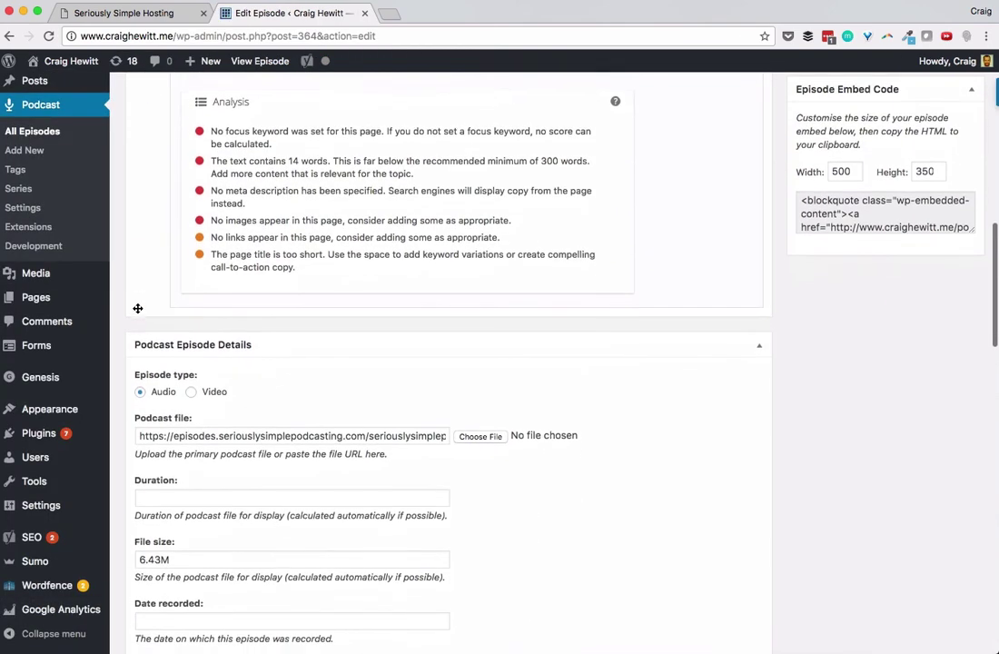
Step: Check that the Podcast file URL points to the hosted intro_music.mp3 on seriouslysimplepodcasting
left_click(312, 393)
key("Right")
key("Right")
key("Right")
key("Right")
key("Right")
key("Right")
key("Right")
key("Right")
key("Right")
key("Right")
key("Right")
key("Right")
key("Right")
key("Right")
key("Right")
key("Right")
key("Right")
key("Right")
key("Right")
key("Right")
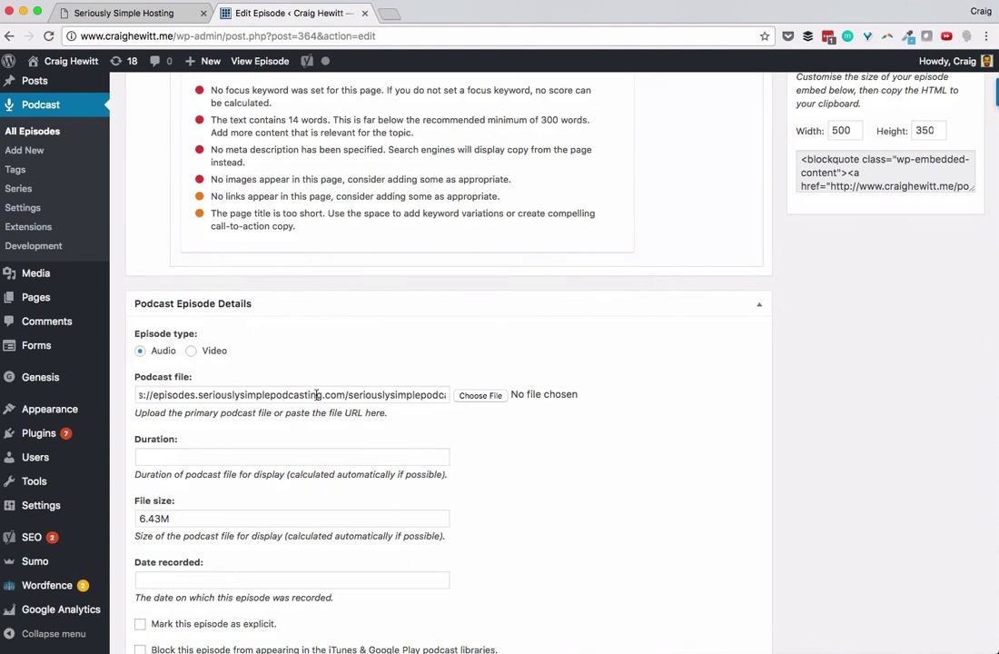
key("Right")
key("Right")
key("Right")
key("Right")
key("Right")
key("Right")
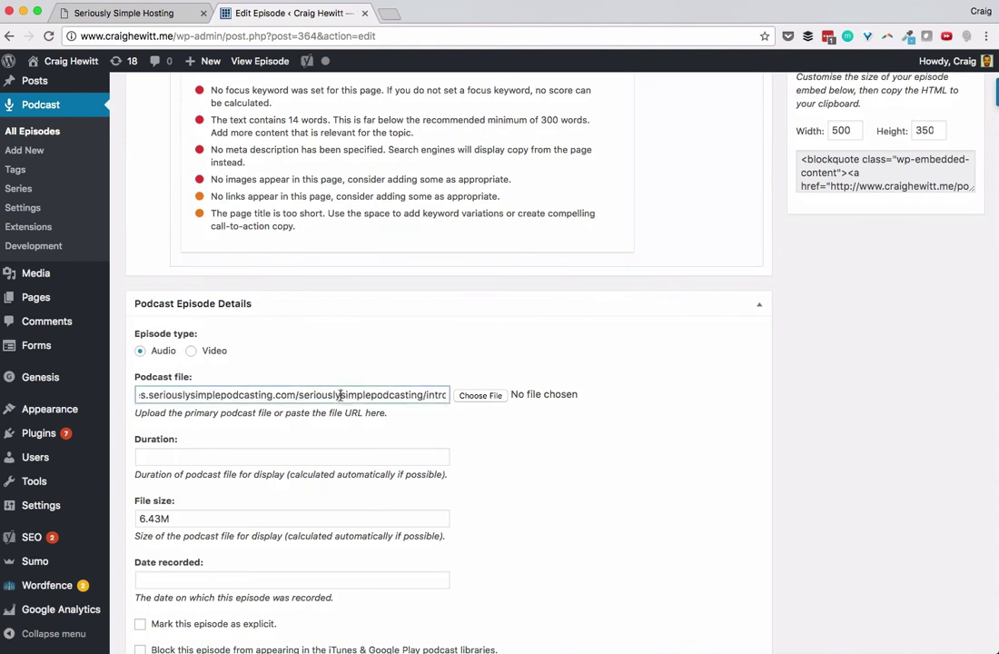
double_click(341, 395)
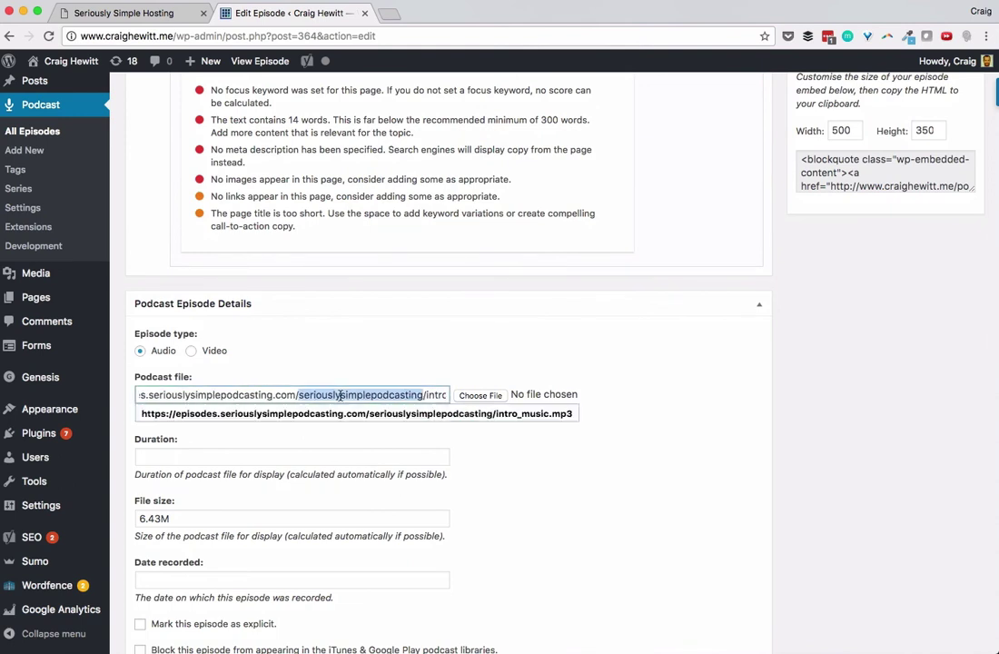
left_click(435, 352)
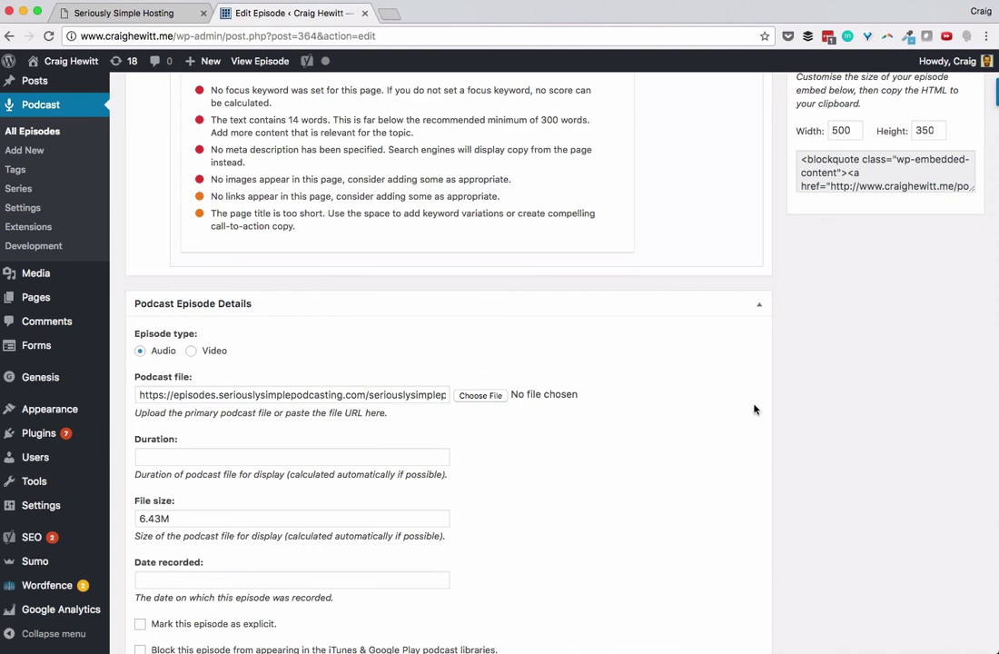
scroll(754, 409, "up", 15)
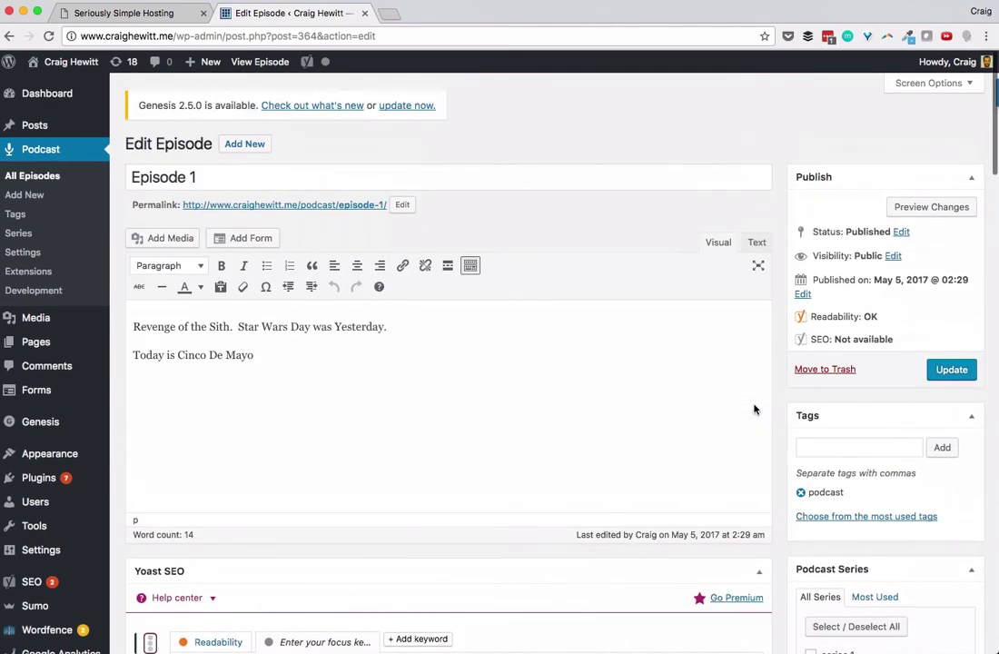